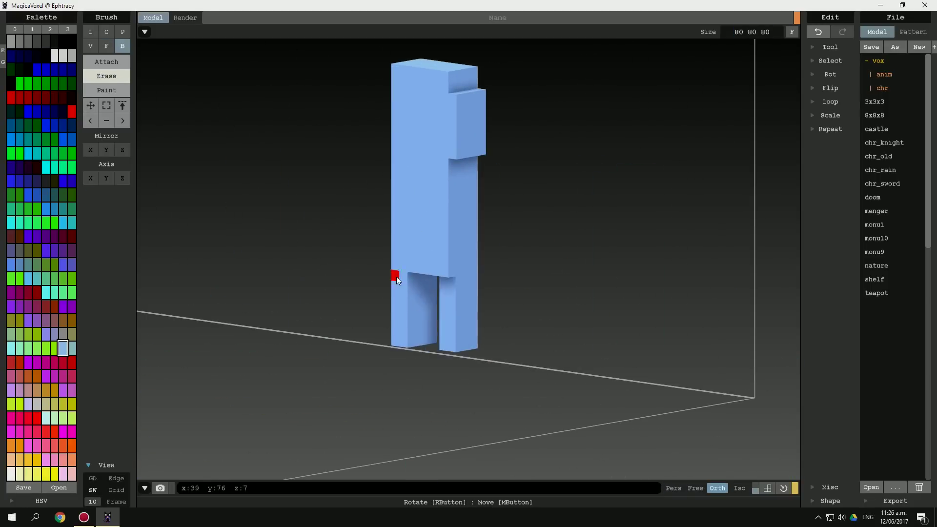
- Paint a blue band across the grey figure's upper torso with the box brush
{"action": "scroll", "coordinate": [457, 220], "scroll_direction": "up", "scroll_amount": 5}
{"action": "key", "text": "v"}
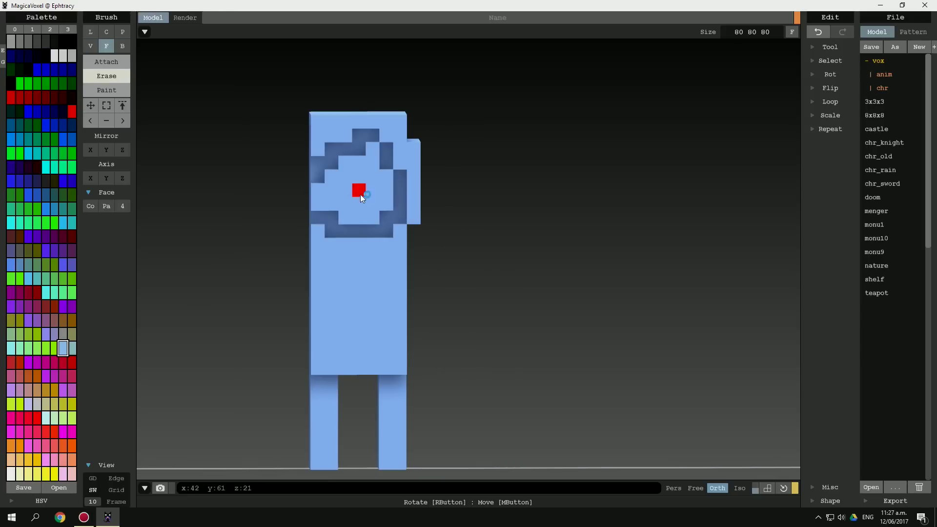
{"action": "key", "text": "b"}
{"action": "mouse_move", "coordinate": [360, 194]}
{"action": "right_mouse_down"}
{"action": "mouse_move", "coordinate": [443, 227]}
{"action": "mouse_move", "coordinate": [307, 232]}
{"action": "mouse_move", "coordinate": [578, 244]}
{"action": "mouse_move", "coordinate": [289, 244]}
{"action": "mouse_move", "coordinate": [434, 251]}
{"action": "right_mouse_up"}
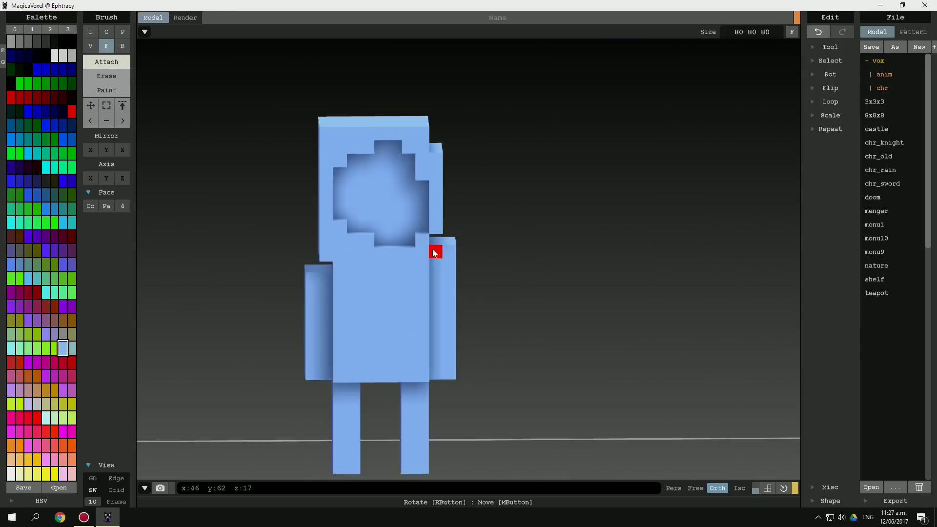
{"action": "left_click_drag", "start_coordinate": [455, 206], "coordinate": [371, 219]}
{"action": "mouse_move", "coordinate": [371, 219]}
{"action": "right_mouse_down"}
{"action": "mouse_move", "coordinate": [476, 241]}
{"action": "mouse_move", "coordinate": [318, 235]}
{"action": "mouse_move", "coordinate": [419, 214]}
{"action": "mouse_move", "coordinate": [502, 175]}
{"action": "mouse_move", "coordinate": [450, 256]}
{"action": "mouse_move", "coordinate": [622, 256]}
{"action": "mouse_move", "coordinate": [519, 220]}
{"action": "mouse_move", "coordinate": [447, 242]}
{"action": "mouse_move", "coordinate": [527, 203]}
{"action": "mouse_move", "coordinate": [552, 171]}
{"action": "mouse_move", "coordinate": [506, 150]}
{"action": "mouse_move", "coordinate": [527, 178]}
{"action": "mouse_move", "coordinate": [448, 199]}
{"action": "mouse_move", "coordinate": [512, 184]}
{"action": "mouse_move", "coordinate": [466, 203]}
{"action": "mouse_move", "coordinate": [479, 267]}
{"action": "mouse_move", "coordinate": [340, 200]}
{"action": "right_mouse_up"}
- Extend the blue band into a trailing scarf and pick grey from the palette
{"action": "key", "text": "v"}
{"action": "scroll", "coordinate": [546, 238], "scroll_direction": "down", "scroll_amount": 3}
{"action": "scroll", "coordinate": [447, 242], "scroll_direction": "up", "scroll_amount": 5}
{"action": "scroll", "coordinate": [444, 200], "scroll_direction": "up", "scroll_amount": 2}
{"action": "key", "text": "b"}
{"action": "scroll", "coordinate": [439, 200], "scroll_direction": "down", "scroll_amount": 3}
{"action": "scroll", "coordinate": [502, 215], "scroll_direction": "up", "scroll_amount": 2}
{"action": "left_click", "coordinate": [499, 206], "text": "alt"}
{"action": "scroll", "coordinate": [499, 206], "scroll_direction": "down", "scroll_amount": 1}
{"action": "key", "text": "f"}
{"action": "scroll", "coordinate": [487, 237], "scroll_direction": "up", "scroll_amount": 3}
- Erase the hood interior from side and front views to open the face
{"action": "mouse_move", "coordinate": [521, 135]}
{"action": "right_mouse_down"}
{"action": "mouse_move", "coordinate": [521, 205]}
{"action": "mouse_move", "coordinate": [545, 134]}
{"action": "mouse_move", "coordinate": [438, 161]}
{"action": "right_mouse_up"}
{"action": "key", "text": "b"}
{"action": "key", "text": "r"}
{"action": "key", "text": "v"}
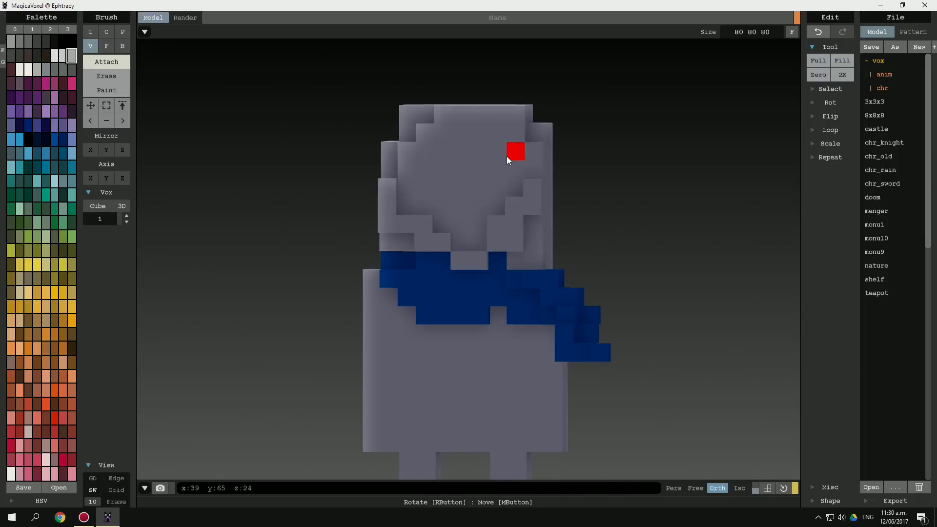
{"action": "right_click_drag", "start_coordinate": [506, 156], "coordinate": [444, 178]}
{"action": "scroll", "coordinate": [429, 172], "scroll_direction": "up", "scroll_amount": 2}
{"action": "scroll", "coordinate": [569, 332], "scroll_direction": "down", "scroll_amount": 3}
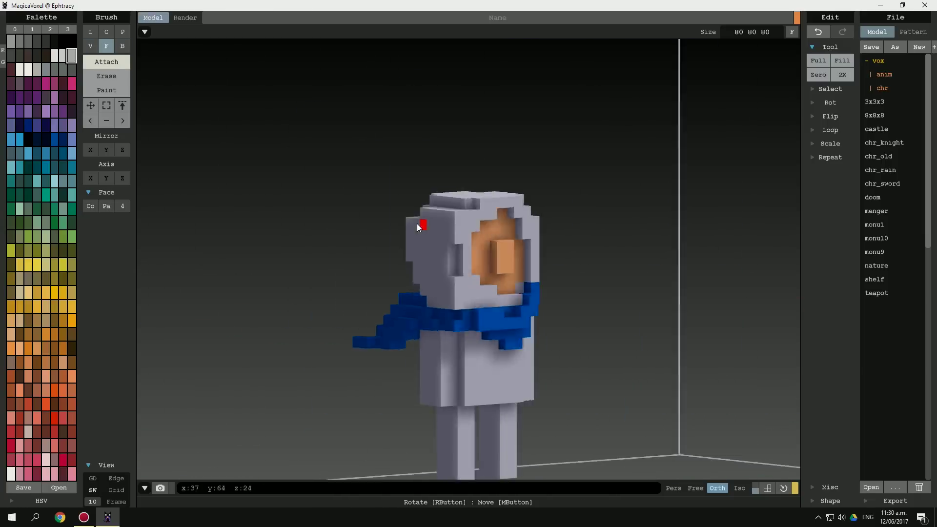
{"action": "key", "text": "b"}
{"action": "mouse_move", "coordinate": [424, 222]}
{"action": "right_mouse_down"}
{"action": "mouse_move", "coordinate": [413, 322]}
{"action": "mouse_move", "coordinate": [470, 260]}
{"action": "right_mouse_up"}
{"action": "key", "text": "r"}
{"action": "scroll", "coordinate": [495, 282], "scroll_direction": "up", "scroll_amount": 3}
- Recolour the nose blue, then pick dark blue 0 92 175
{"action": "left_click", "coordinate": [494, 287], "text": "alt"}
{"action": "key", "text": "f"}
{"action": "key", "text": "g"}
{"action": "left_click", "coordinate": [442, 223]}
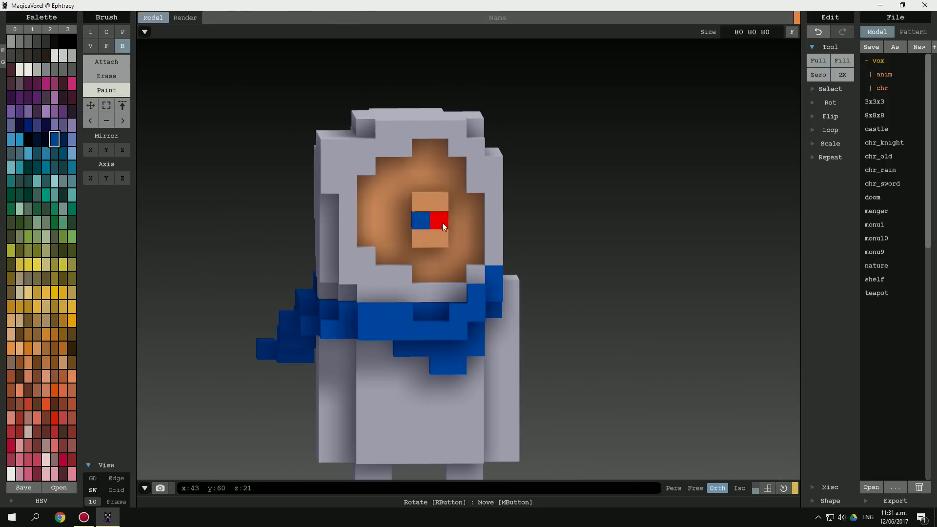
{"action": "scroll", "coordinate": [451, 219], "scroll_direction": "down", "scroll_amount": 2}
{"action": "left_click", "coordinate": [431, 240], "text": "alt"}
{"action": "scroll", "coordinate": [431, 239], "scroll_direction": "up", "scroll_amount": 2}
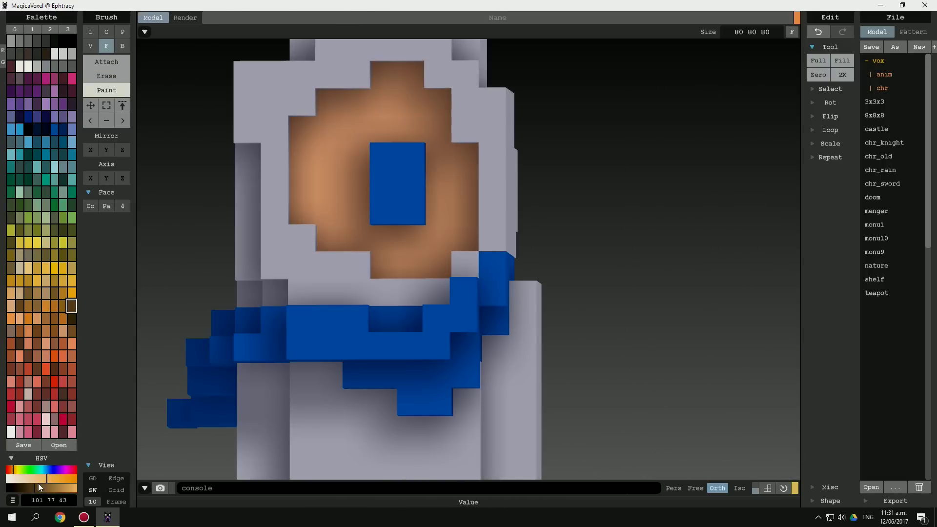
{"action": "scroll", "coordinate": [501, 225], "scroll_direction": "down", "scroll_amount": 3}
- Add a teal (2 186 176) eye to the figure's face
{"action": "right_click_drag", "start_coordinate": [501, 226], "coordinate": [502, 247]}
{"action": "scroll", "coordinate": [502, 247], "scroll_direction": "down", "scroll_amount": 2}
{"action": "scroll", "coordinate": [419, 228], "scroll_direction": "up", "scroll_amount": 3}
{"action": "key", "text": "t"}
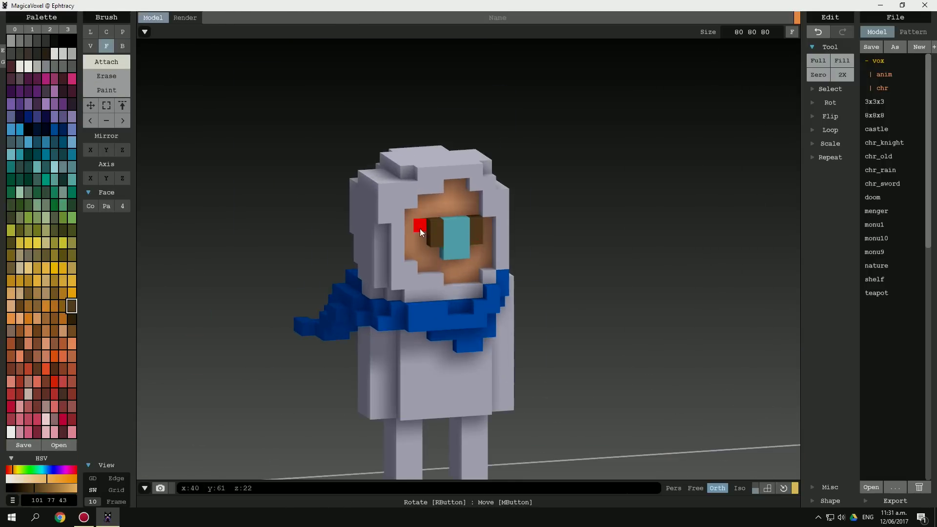
{"action": "left_click", "coordinate": [450, 233], "text": "alt"}
{"action": "right_click_drag", "start_coordinate": [450, 233], "coordinate": [588, 272]}
{"action": "scroll", "coordinate": [587, 271], "scroll_direction": "down", "scroll_amount": 2}
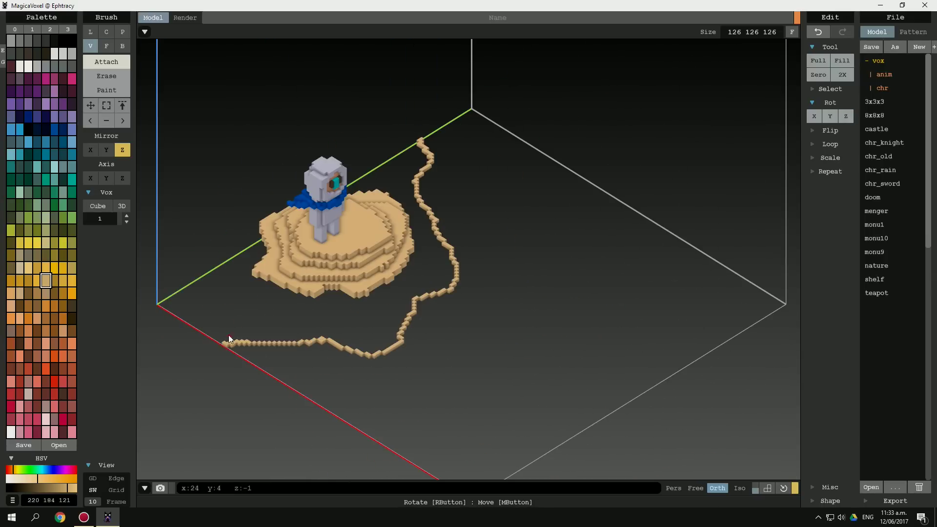
- Build up the tan sand terraces beneath the hooded figure
{"action": "mouse_move", "coordinate": [289, 312]}
{"action": "right_mouse_down"}
{"action": "mouse_move", "coordinate": [490, 185]}
{"action": "mouse_move", "coordinate": [460, 263]}
{"action": "right_mouse_up"}
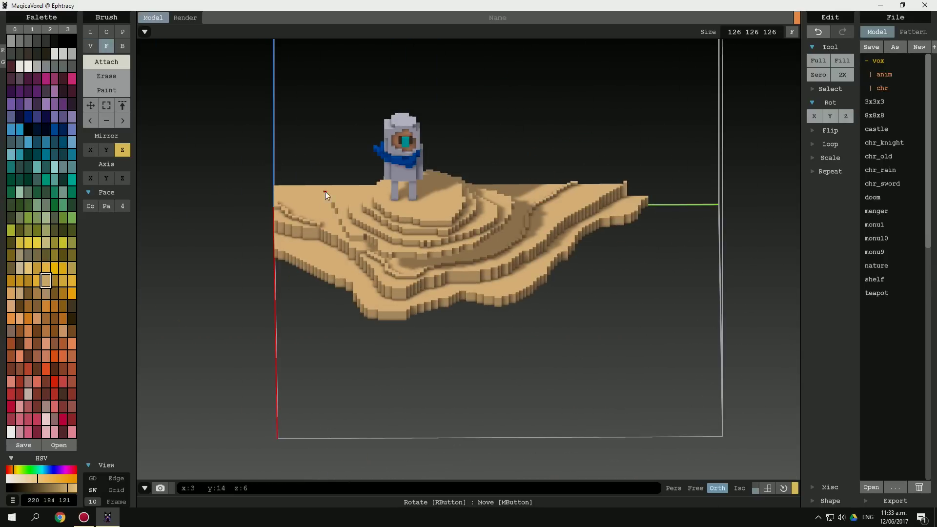
{"action": "mouse_move", "coordinate": [325, 191]}
{"action": "right_mouse_down"}
{"action": "mouse_move", "coordinate": [637, 255]}
{"action": "mouse_move", "coordinate": [633, 245]}
{"action": "mouse_move", "coordinate": [414, 278]}
{"action": "mouse_move", "coordinate": [628, 283]}
{"action": "mouse_move", "coordinate": [671, 323]}
{"action": "right_mouse_up"}
{"action": "key", "text": "v"}
{"action": "mouse_move", "coordinate": [641, 291]}
{"action": "right_mouse_down"}
{"action": "mouse_move", "coordinate": [516, 274]}
{"action": "mouse_move", "coordinate": [387, 338]}
{"action": "mouse_move", "coordinate": [487, 332]}
{"action": "right_mouse_up"}
{"action": "key", "text": "b"}
{"action": "key", "text": "r"}
{"action": "scroll", "coordinate": [575, 326], "scroll_direction": "up", "scroll_amount": 3}
{"action": "key", "text": "f"}
{"action": "key", "text": "t"}
- Carve ragged edges into the sand terraces, then save the model as a new file
{"action": "mouse_move", "coordinate": [573, 323]}
{"action": "right_mouse_down"}
{"action": "mouse_move", "coordinate": [438, 307]}
{"action": "mouse_move", "coordinate": [432, 350]}
{"action": "mouse_move", "coordinate": [577, 326]}
{"action": "mouse_move", "coordinate": [190, 298]}
{"action": "right_mouse_up"}
{"action": "key", "text": "b"}
{"action": "key", "text": "r"}
{"action": "scroll", "coordinate": [342, 288], "scroll_direction": "down", "scroll_amount": 2}
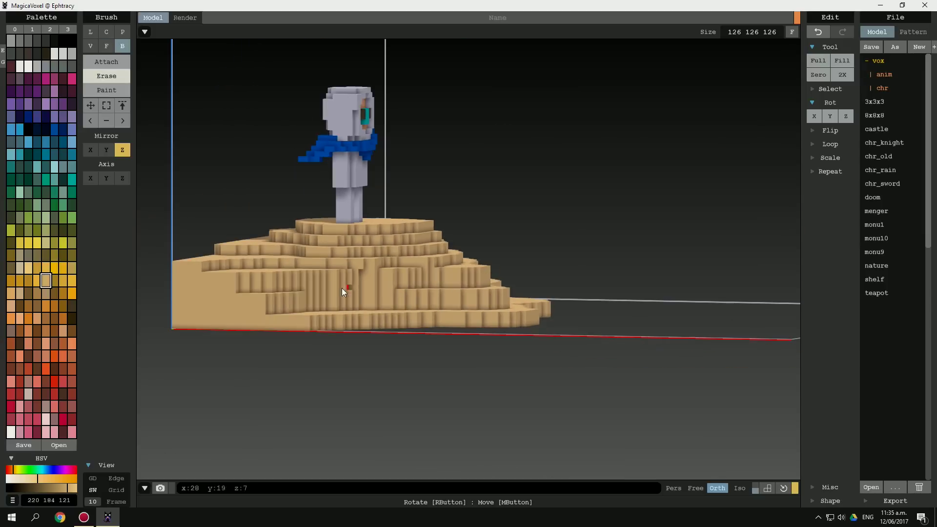
{"action": "mouse_move", "coordinate": [507, 315]}
{"action": "right_mouse_down"}
{"action": "mouse_move", "coordinate": [535, 256]}
{"action": "mouse_move", "coordinate": [700, 328]}
{"action": "mouse_move", "coordinate": [439, 243]}
{"action": "mouse_move", "coordinate": [540, 223]}
{"action": "mouse_move", "coordinate": [618, 228]}
{"action": "mouse_move", "coordinate": [566, 304]}
{"action": "right_mouse_up"}
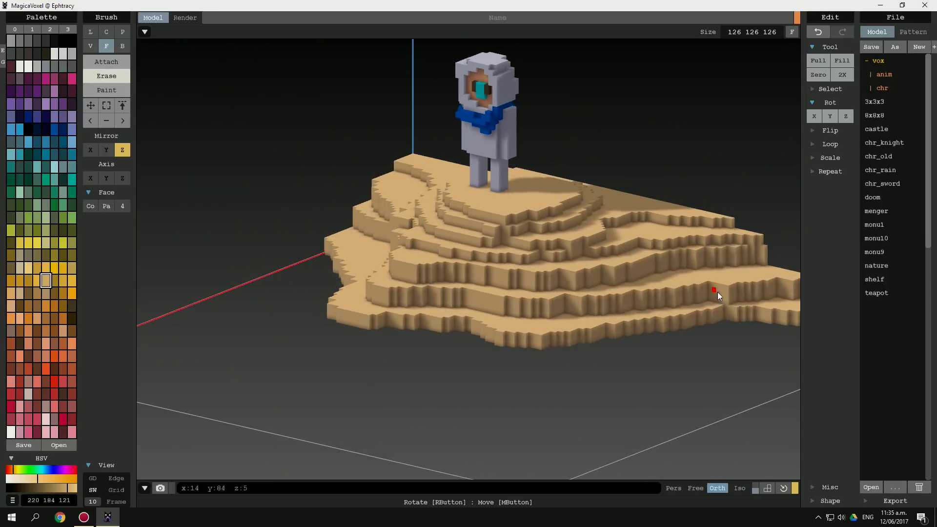
{"action": "mouse_move", "coordinate": [557, 339]}
{"action": "right_mouse_down"}
{"action": "mouse_move", "coordinate": [294, 283]}
{"action": "mouse_move", "coordinate": [245, 305]}
{"action": "right_mouse_up"}
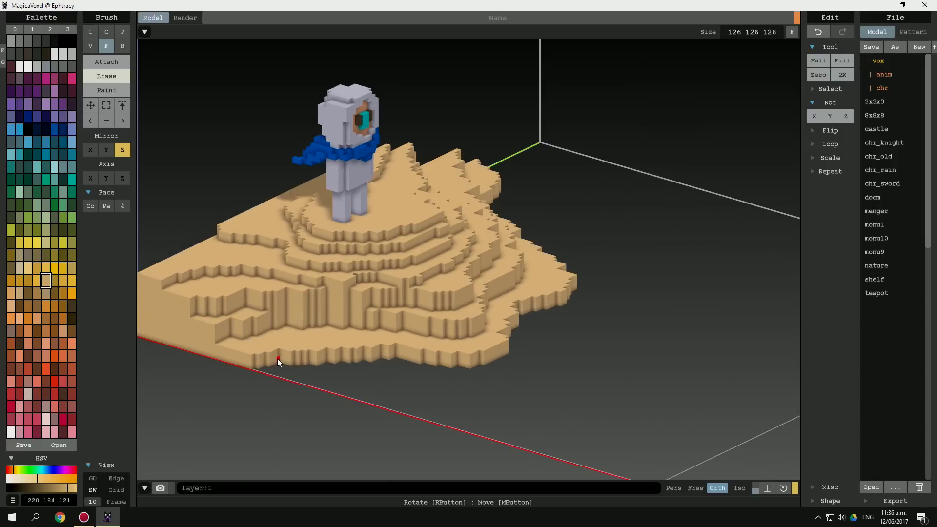
{"action": "mouse_move", "coordinate": [277, 358]}
{"action": "right_mouse_down"}
{"action": "mouse_move", "coordinate": [406, 290]}
{"action": "mouse_move", "coordinate": [428, 289]}
{"action": "mouse_move", "coordinate": [322, 290]}
{"action": "mouse_move", "coordinate": [329, 291]}
{"action": "right_mouse_up"}
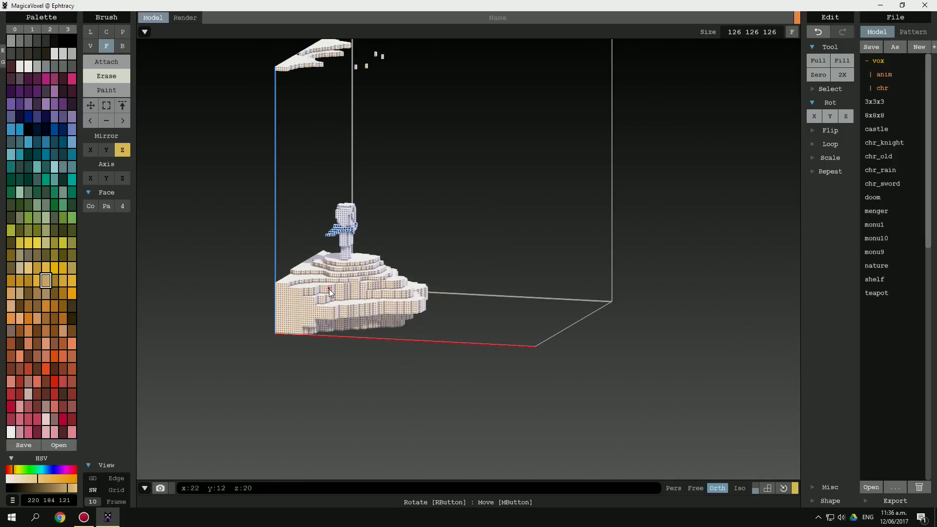
{"action": "right_click_drag", "start_coordinate": [416, 192], "coordinate": [229, 190]}
{"action": "key", "text": "ctrl+s"}
- Finish saving as 'Desiert', then fill and raise a tan slab for the second cliff
{"action": "key", "text": "Return"}
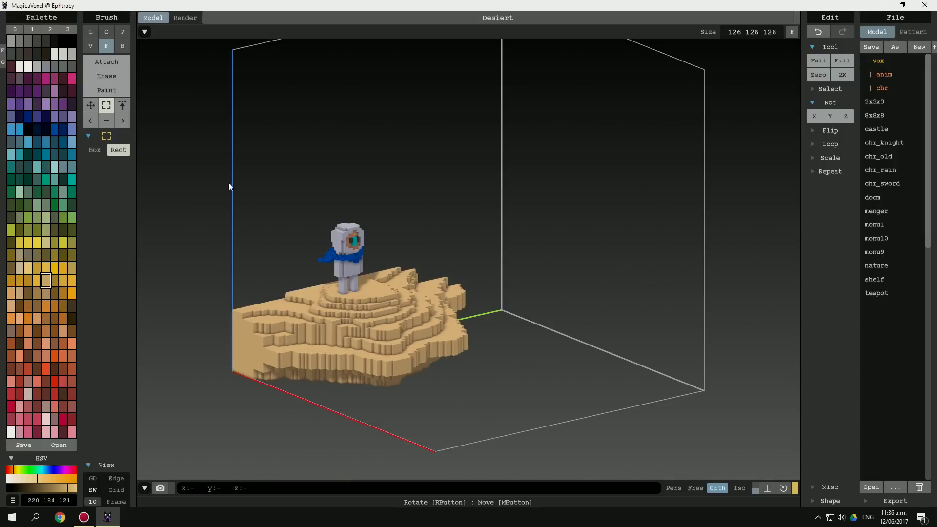
{"action": "scroll", "coordinate": [430, 293], "scroll_direction": "up", "scroll_amount": 2}
{"action": "key", "text": "ctrl+z"}
{"action": "right_click_drag", "start_coordinate": [498, 364], "coordinate": [437, 289]}
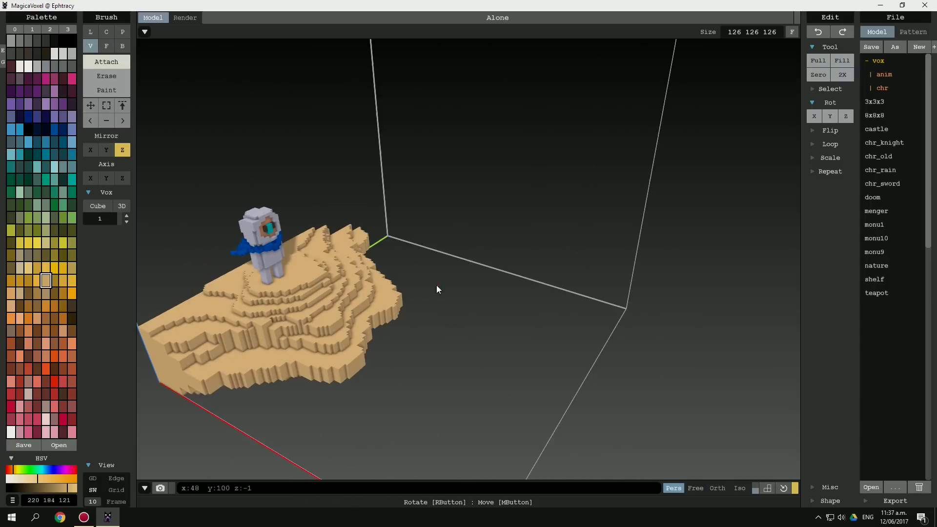
{"action": "left_click", "coordinate": [515, 326]}
{"action": "right_click_drag", "start_coordinate": [515, 326], "coordinate": [539, 302]}
{"action": "left_click_drag", "start_coordinate": [551, 288], "coordinate": [550, 273]}
{"action": "right_click_drag", "start_coordinate": [550, 273], "coordinate": [498, 265]}
- Shape the right cliff into stepped terraces facing the figure's platform
{"action": "key", "text": "v"}
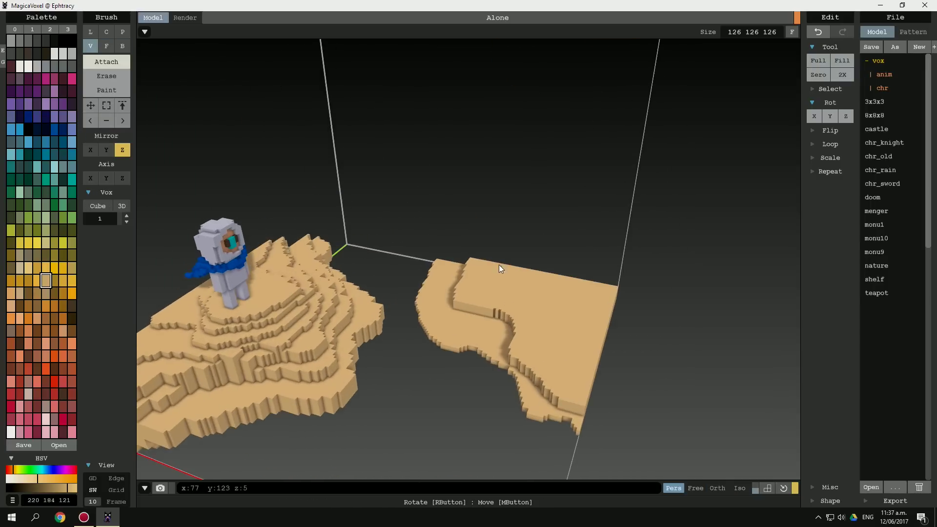
{"action": "right_click_drag", "start_coordinate": [562, 290], "coordinate": [505, 170]}
{"action": "scroll", "coordinate": [453, 265], "scroll_direction": "up", "scroll_amount": 5}
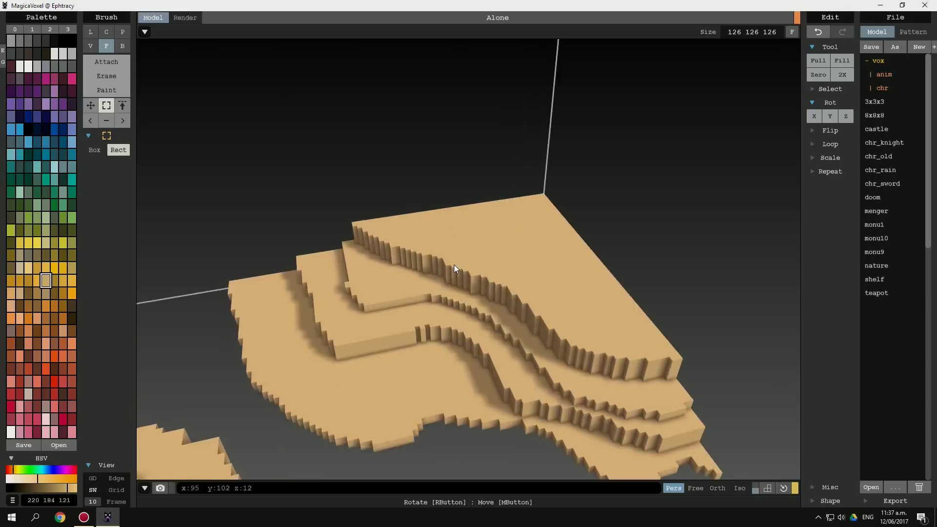
{"action": "right_click_drag", "start_coordinate": [588, 391], "coordinate": [376, 370]}
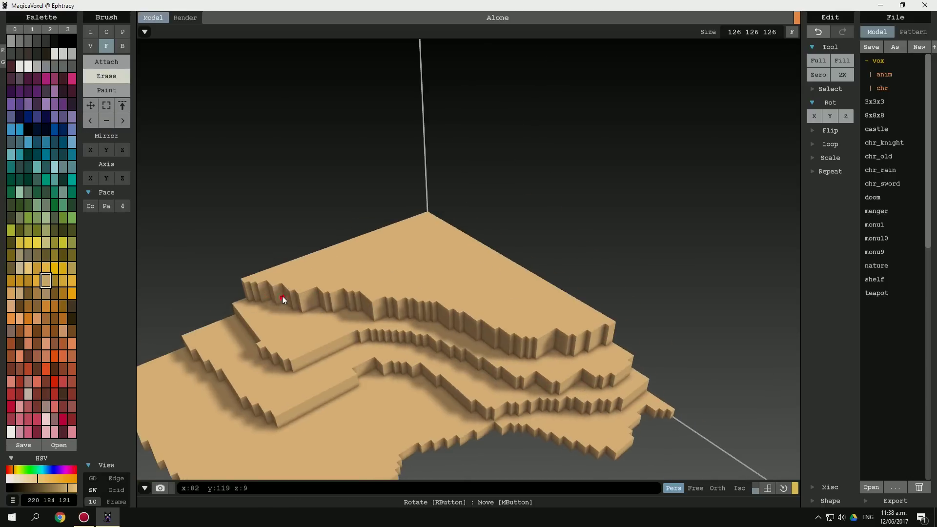
{"action": "mouse_move", "coordinate": [283, 298]}
{"action": "right_mouse_down"}
{"action": "mouse_move", "coordinate": [497, 392]}
{"action": "mouse_move", "coordinate": [420, 283]}
{"action": "mouse_move", "coordinate": [601, 315]}
{"action": "mouse_move", "coordinate": [492, 325]}
{"action": "right_mouse_up"}
{"action": "scroll", "coordinate": [577, 367], "scroll_direction": "down", "scroll_amount": 5}
{"action": "key", "text": "v"}
{"action": "right_click_drag", "start_coordinate": [590, 250], "coordinate": [420, 168]}
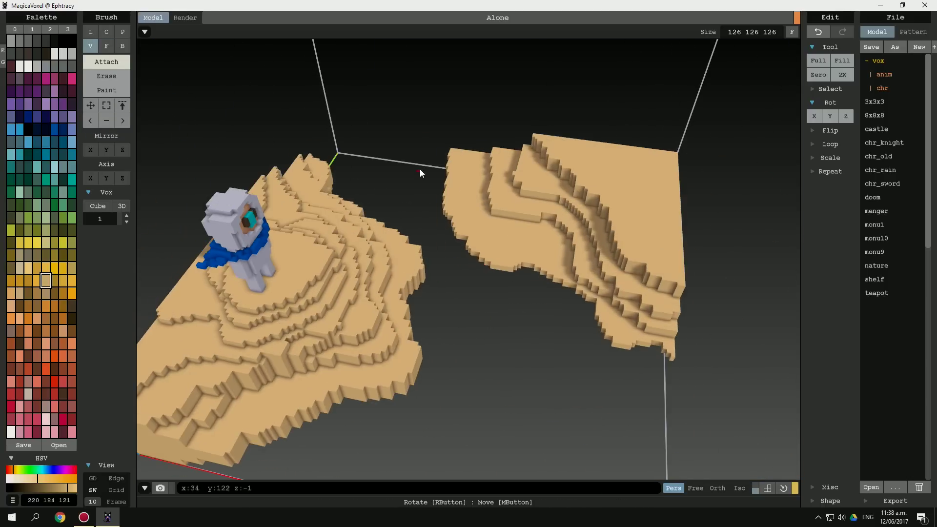
{"action": "key", "text": "f"}
{"action": "right_click_drag", "start_coordinate": [664, 385], "coordinate": [433, 236]}
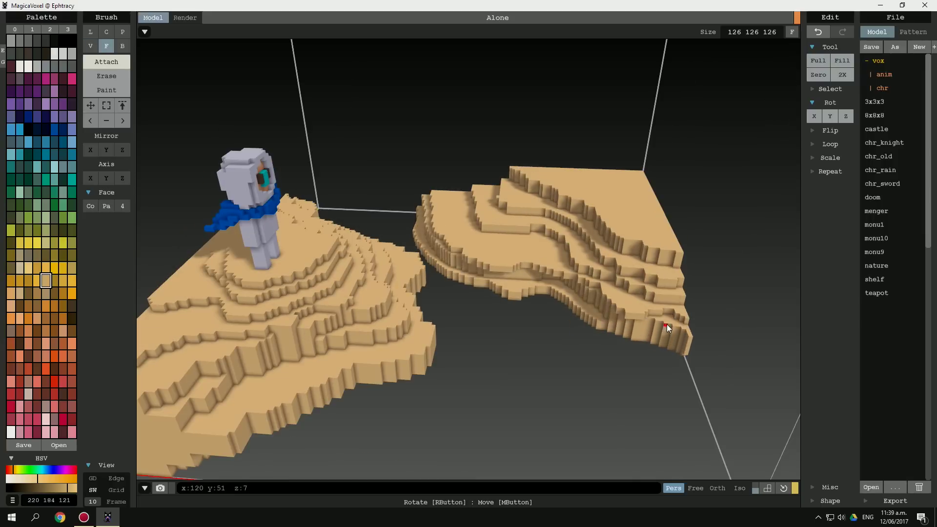
{"action": "mouse_move", "coordinate": [666, 324]}
{"action": "right_mouse_down"}
{"action": "mouse_move", "coordinate": [639, 281]}
{"action": "mouse_move", "coordinate": [517, 276]}
{"action": "mouse_move", "coordinate": [590, 243]}
{"action": "mouse_move", "coordinate": [763, 326]}
{"action": "mouse_move", "coordinate": [320, 309]}
{"action": "mouse_move", "coordinate": [407, 334]}
{"action": "mouse_move", "coordinate": [593, 298]}
{"action": "mouse_move", "coordinate": [452, 295]}
{"action": "mouse_move", "coordinate": [545, 248]}
{"action": "mouse_move", "coordinate": [438, 242]}
{"action": "mouse_move", "coordinate": [439, 153]}
{"action": "right_mouse_up"}
{"action": "key", "text": "e"}
- Carve a winding trench through the ground between the cliffs
{"action": "key", "text": "a"}
{"action": "key", "text": "v"}
{"action": "key", "text": "e"}
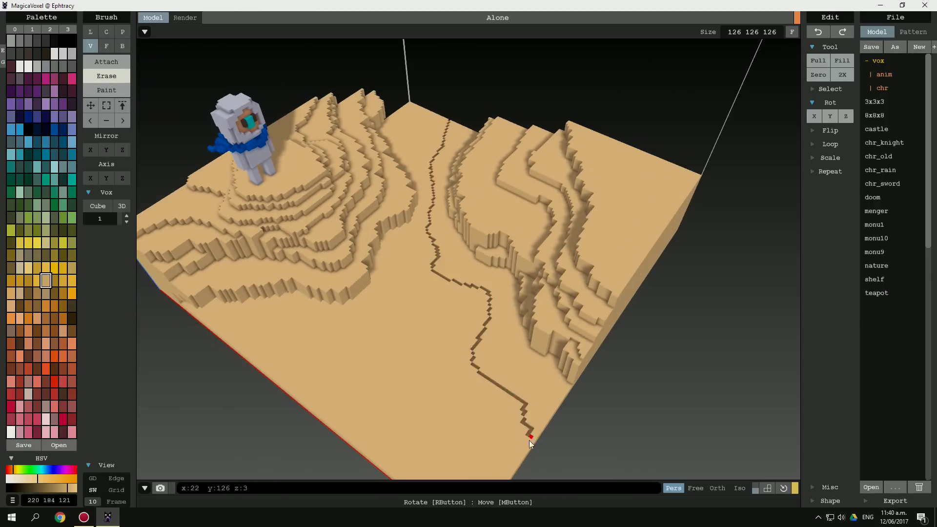
{"action": "right_click_drag", "start_coordinate": [531, 441], "coordinate": [507, 138]}
{"action": "left_click_drag", "start_coordinate": [508, 138], "coordinate": [444, 226]}
{"action": "right_click_drag", "start_coordinate": [433, 326], "coordinate": [498, 140]}
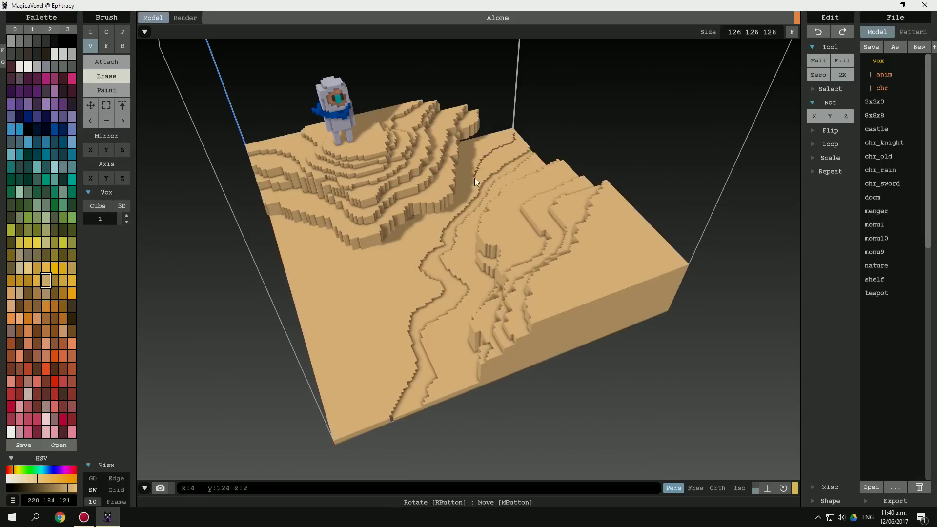
{"action": "left_click_drag", "start_coordinate": [474, 183], "coordinate": [433, 264]}
{"action": "scroll", "coordinate": [433, 282], "scroll_direction": "up", "scroll_amount": 3}
- Inspect the trench from below and undo the last carving edit
{"action": "key", "text": "f"}
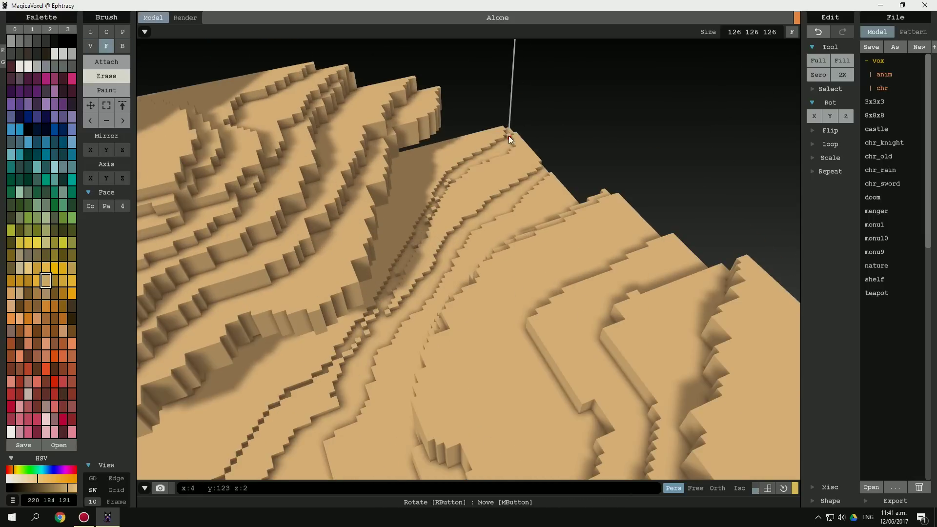
{"action": "key", "text": "v"}
{"action": "scroll", "coordinate": [452, 202], "scroll_direction": "down", "scroll_amount": 2}
{"action": "scroll", "coordinate": [456, 286], "scroll_direction": "down", "scroll_amount": 2}
{"action": "scroll", "coordinate": [419, 342], "scroll_direction": "down", "scroll_amount": 2}
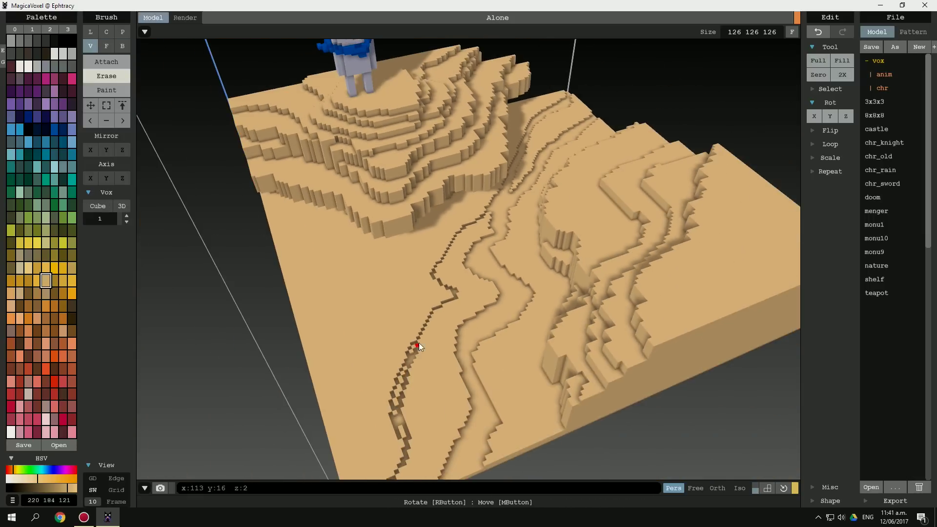
{"action": "scroll", "coordinate": [464, 244], "scroll_direction": "up", "scroll_amount": 2}
{"action": "scroll", "coordinate": [468, 337], "scroll_direction": "down", "scroll_amount": 2}
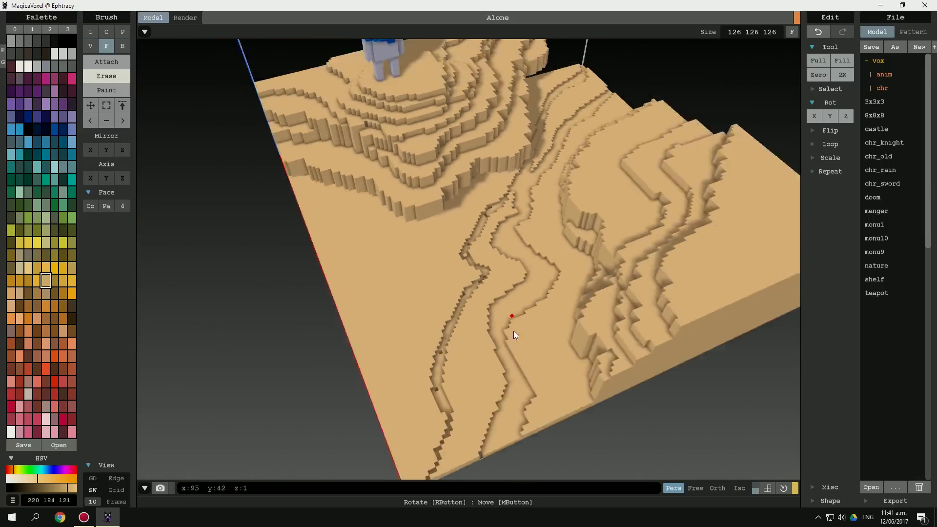
{"action": "mouse_move", "coordinate": [510, 328]}
{"action": "right_mouse_down"}
{"action": "mouse_move", "coordinate": [444, 195]}
{"action": "mouse_move", "coordinate": [502, 280]}
{"action": "right_mouse_up"}
{"action": "key", "text": "v"}
{"action": "key", "text": "ctrl+z"}
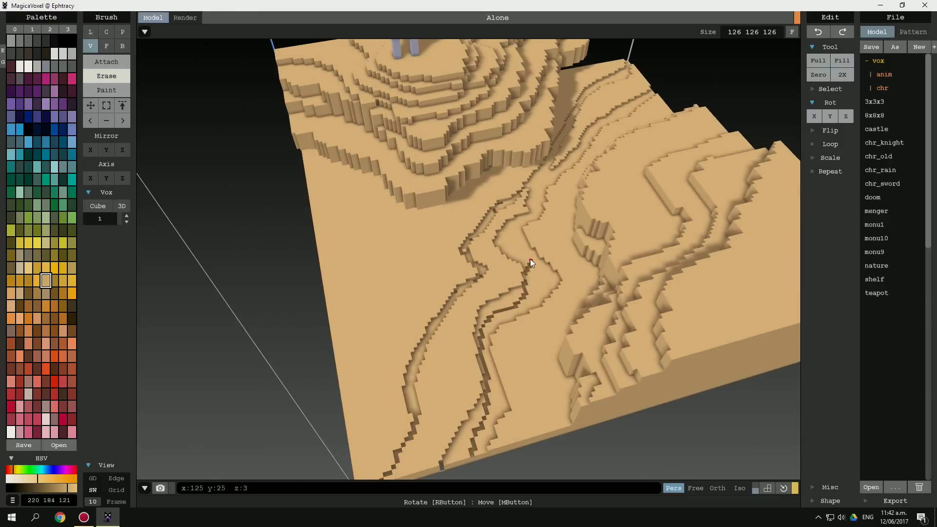
- Paint stretches of the trench bed blue to form the river
{"action": "scroll", "coordinate": [530, 274], "scroll_direction": "up", "scroll_amount": 2}
{"action": "scroll", "coordinate": [530, 303], "scroll_direction": "up", "scroll_amount": 2}
{"action": "left_click", "coordinate": [71, 179]}
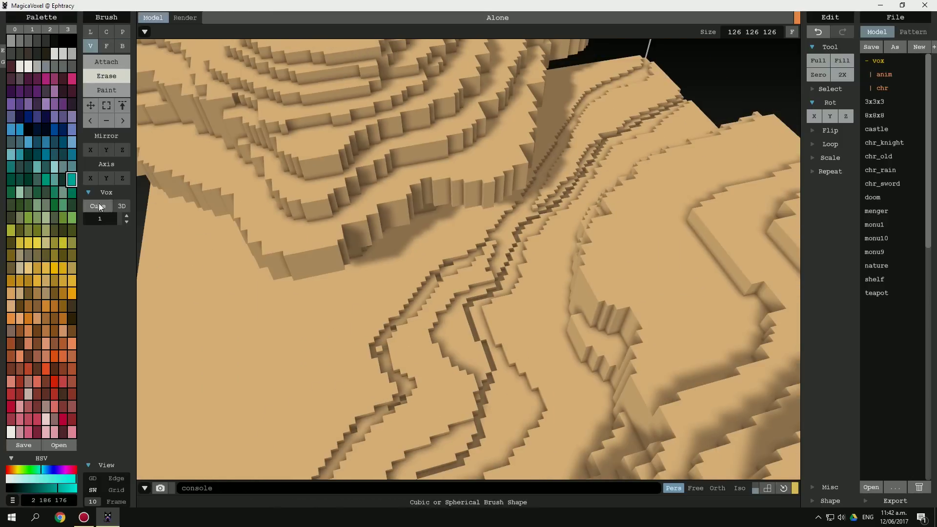
{"action": "left_click", "coordinate": [467, 317]}
{"action": "right_click_drag", "start_coordinate": [440, 384], "coordinate": [482, 425]}
{"action": "left_click", "coordinate": [442, 332]}
{"action": "mouse_move", "coordinate": [442, 332]}
{"action": "right_mouse_down"}
{"action": "mouse_move", "coordinate": [422, 340]}
{"action": "mouse_move", "coordinate": [414, 306]}
{"action": "mouse_move", "coordinate": [445, 376]}
{"action": "mouse_move", "coordinate": [494, 285]}
{"action": "mouse_move", "coordinate": [476, 305]}
{"action": "right_mouse_up"}
- Switch to orthographic view and lay a teal layer across the model's bottom
{"action": "key", "text": "o"}
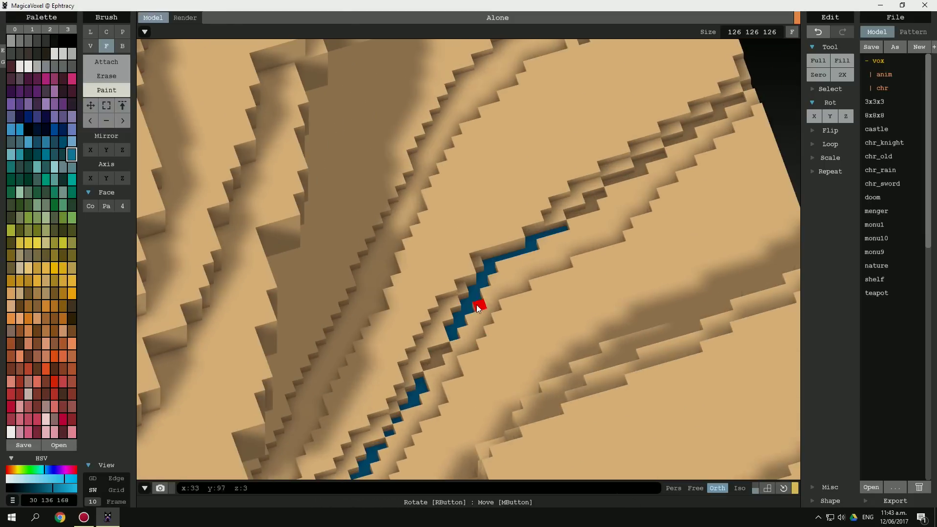
{"action": "scroll", "coordinate": [478, 223], "scroll_direction": "down", "scroll_amount": 5}
{"action": "scroll", "coordinate": [525, 267], "scroll_direction": "up", "scroll_amount": 5}
{"action": "left_click", "coordinate": [373, 286], "text": "alt"}
{"action": "mouse_move", "coordinate": [525, 266]}
{"action": "right_mouse_down"}
{"action": "mouse_move", "coordinate": [373, 286]}
{"action": "mouse_move", "coordinate": [564, 224]}
{"action": "mouse_move", "coordinate": [414, 158]}
{"action": "mouse_move", "coordinate": [447, 267]}
{"action": "mouse_move", "coordinate": [456, 258]}
{"action": "right_mouse_up"}
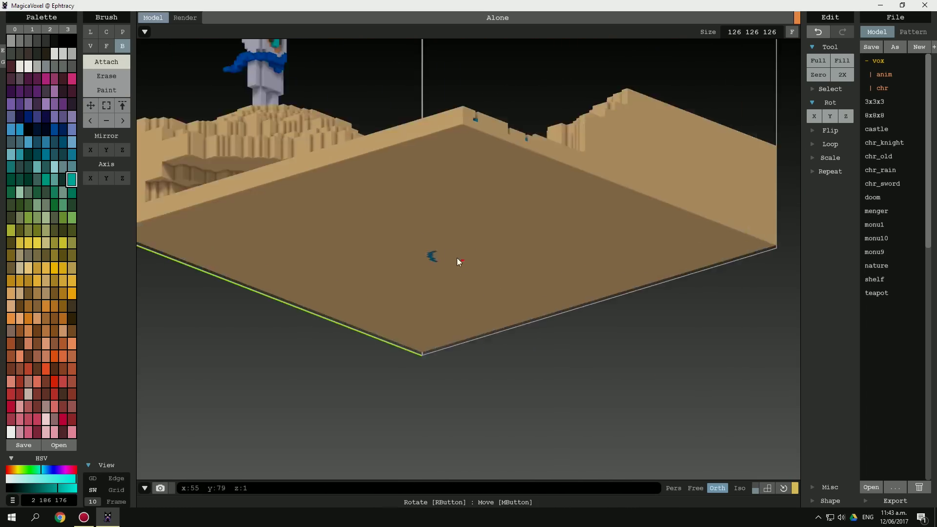
{"action": "scroll", "coordinate": [538, 156], "scroll_direction": "up", "scroll_amount": 5}
{"action": "left_click", "coordinate": [538, 157]}
{"action": "scroll", "coordinate": [539, 156], "scroll_direction": "down", "scroll_amount": 5}
{"action": "mouse_move", "coordinate": [538, 156]}
{"action": "right_mouse_down"}
{"action": "mouse_move", "coordinate": [500, 220]}
{"action": "mouse_move", "coordinate": [410, 116]}
{"action": "mouse_move", "coordinate": [475, 191]}
{"action": "right_mouse_up"}
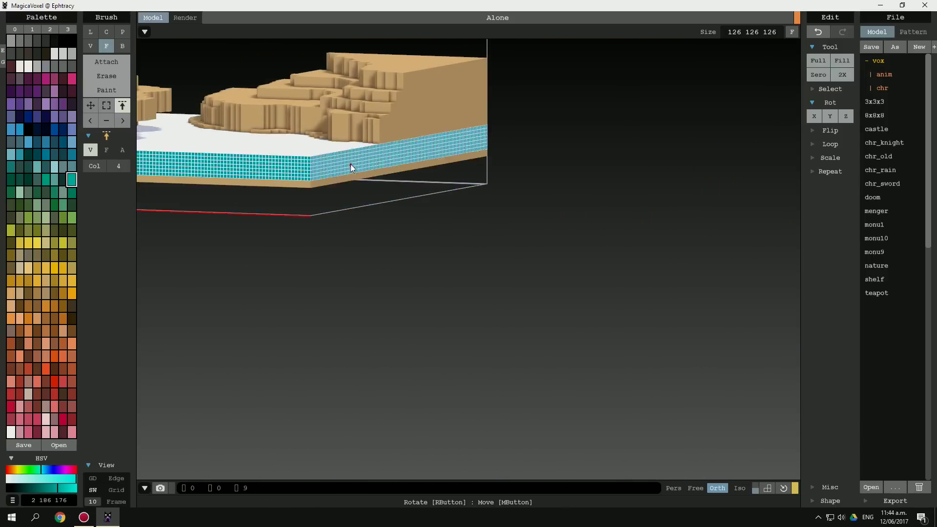
{"action": "mouse_move", "coordinate": [350, 163]}
{"action": "right_mouse_down"}
{"action": "mouse_move", "coordinate": [460, 248]}
{"action": "mouse_move", "coordinate": [383, 207]}
{"action": "mouse_move", "coordinate": [441, 181]}
{"action": "mouse_move", "coordinate": [323, 241]}
{"action": "mouse_move", "coordinate": [413, 183]}
{"action": "mouse_move", "coordinate": [419, 205]}
{"action": "mouse_move", "coordinate": [389, 189]}
{"action": "mouse_move", "coordinate": [518, 277]}
{"action": "mouse_move", "coordinate": [429, 312]}
{"action": "right_mouse_up"}
- Try filling the canyon flat with tan sand, undoing the fills
{"action": "left_click", "coordinate": [413, 182]}
{"action": "scroll", "coordinate": [389, 189], "scroll_direction": "down", "scroll_amount": 3}
{"action": "key", "text": "ctrl+z"}
{"action": "scroll", "coordinate": [429, 312], "scroll_direction": "up", "scroll_amount": 3}
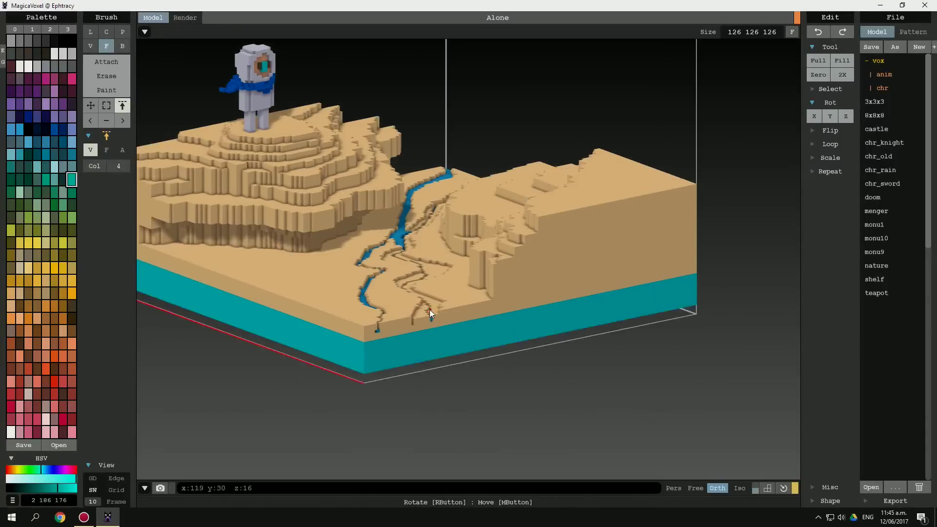
{"action": "left_click", "coordinate": [429, 312]}
{"action": "left_click", "coordinate": [330, 296], "text": "alt"}
{"action": "key", "text": "ctrl+z"}
{"action": "left_click", "coordinate": [486, 330]}
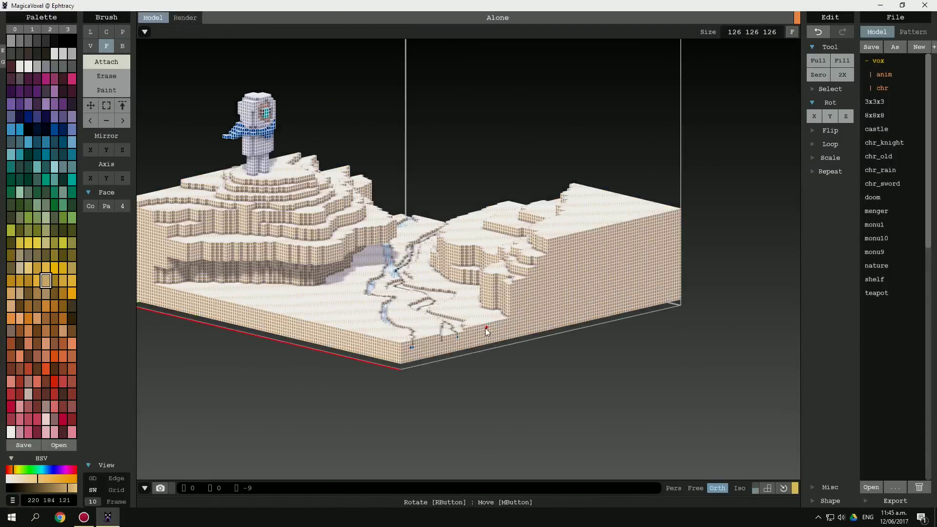
{"action": "mouse_move", "coordinate": [485, 328]}
{"action": "right_mouse_down"}
{"action": "mouse_move", "coordinate": [306, 271]}
{"action": "mouse_move", "coordinate": [346, 255]}
{"action": "right_mouse_up"}
- Draw a teal water box spanning the canyon between the cliffs
{"action": "left_click", "coordinate": [122, 46]}
{"action": "right_click_drag", "start_coordinate": [265, 94], "coordinate": [434, 152]}
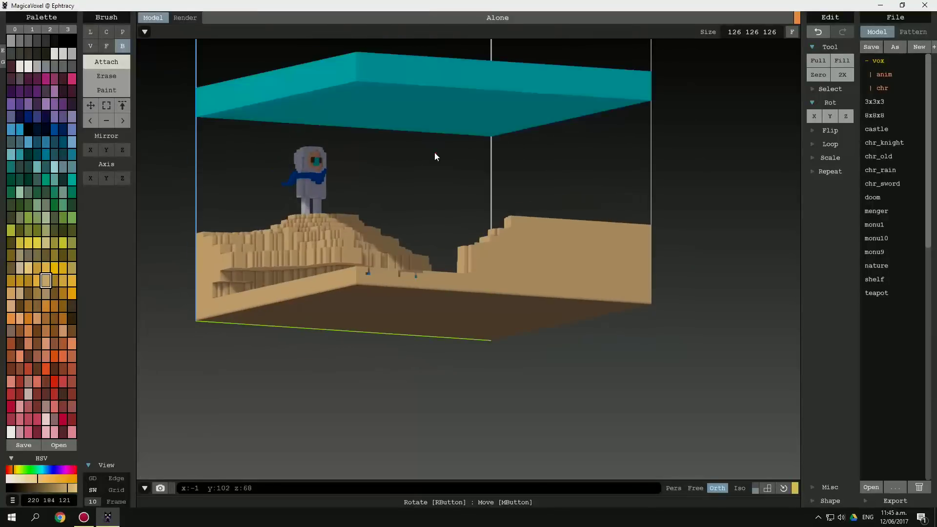
{"action": "left_click_drag", "start_coordinate": [435, 152], "coordinate": [393, 279]}
{"action": "mouse_move", "coordinate": [392, 279]}
{"action": "right_mouse_down"}
{"action": "mouse_move", "coordinate": [399, 192]}
{"action": "mouse_move", "coordinate": [428, 275]}
{"action": "mouse_move", "coordinate": [444, 247]}
{"action": "mouse_move", "coordinate": [412, 196]}
{"action": "right_mouse_up"}
{"action": "left_click", "coordinate": [468, 284], "text": "alt"}
{"action": "scroll", "coordinate": [454, 254], "scroll_direction": "up", "scroll_amount": 3}
{"action": "scroll", "coordinate": [461, 271], "scroll_direction": "up", "scroll_amount": 2}
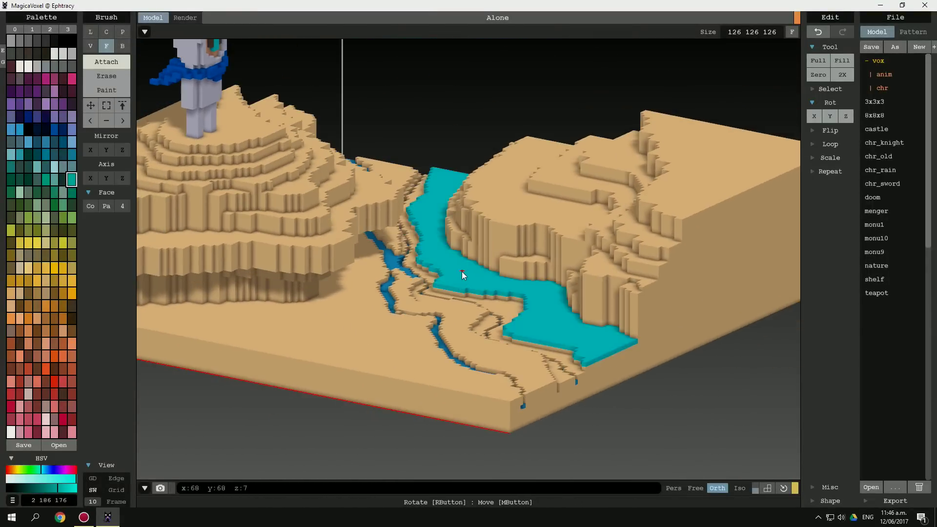
{"action": "scroll", "coordinate": [454, 264], "scroll_direction": "down", "scroll_amount": 3}
- Settle the teal water slab down inside the canyon
{"action": "mouse_move", "coordinate": [440, 256]}
{"action": "right_mouse_down"}
{"action": "mouse_move", "coordinate": [483, 153]}
{"action": "mouse_move", "coordinate": [429, 185]}
{"action": "mouse_move", "coordinate": [599, 189]}
{"action": "mouse_move", "coordinate": [340, 196]}
{"action": "right_mouse_up"}
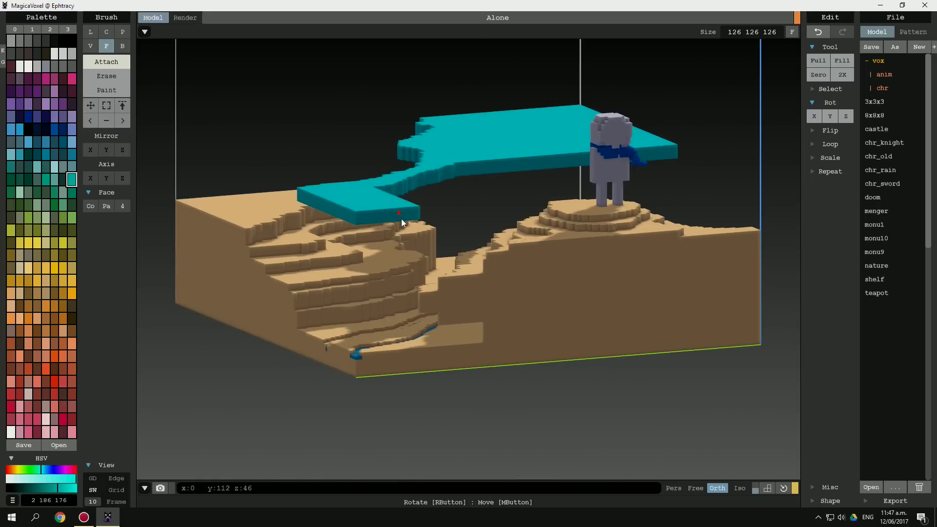
{"action": "key", "text": "ctrl+z"}
{"action": "right_click_drag", "start_coordinate": [402, 222], "coordinate": [512, 225]}
{"action": "mouse_move", "coordinate": [454, 293]}
{"action": "right_mouse_down"}
{"action": "mouse_move", "coordinate": [458, 234]}
{"action": "mouse_move", "coordinate": [488, 302]}
{"action": "right_mouse_up"}
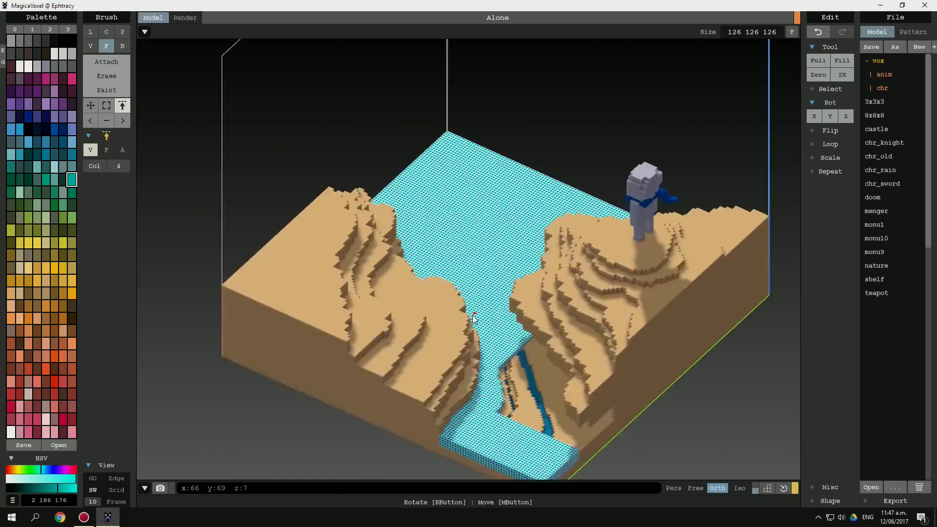
{"action": "scroll", "coordinate": [554, 263], "scroll_direction": "up", "scroll_amount": 3}
{"action": "mouse_move", "coordinate": [554, 263]}
{"action": "right_mouse_down"}
{"action": "mouse_move", "coordinate": [505, 313]}
{"action": "mouse_move", "coordinate": [555, 254]}
{"action": "right_mouse_up"}
{"action": "scroll", "coordinate": [504, 310], "scroll_direction": "down", "scroll_amount": 3}
- Set the render size to 2000 × 1500, make the water glass and swing the sun to a new angle
{"action": "key", "text": "Tab"}
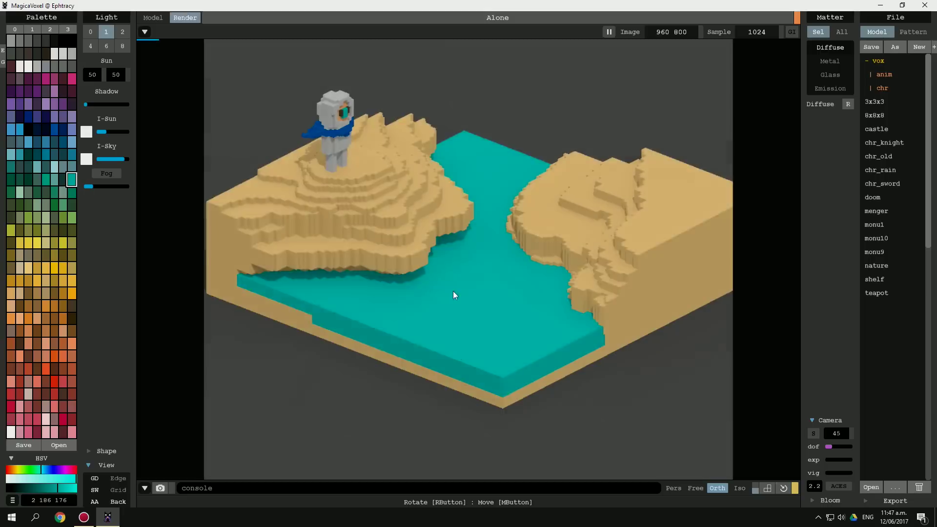
{"action": "key", "text": "Return"}
{"action": "left_click", "coordinate": [829, 75]}
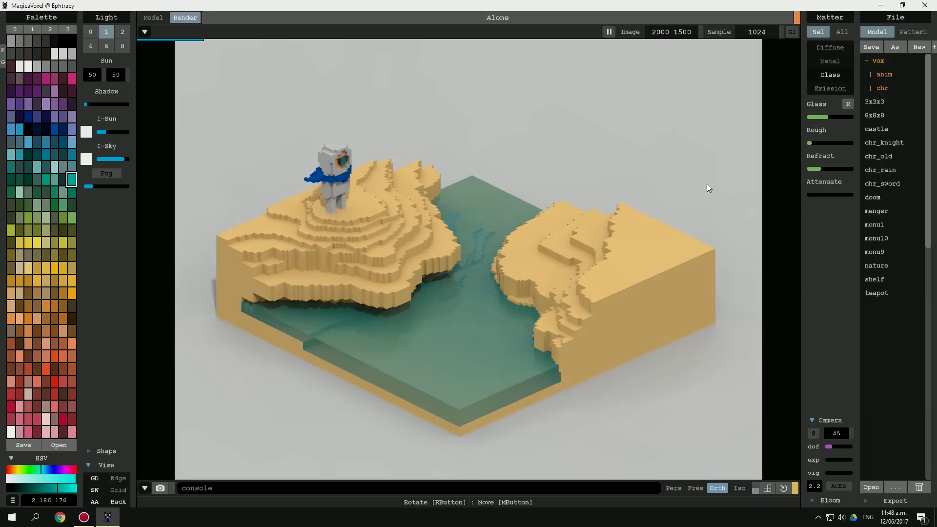
{"action": "left_click_drag", "start_coordinate": [116, 74], "coordinate": [237, 95]}
- Compare the edited model with the rendered preview of the glass water and glowing river
{"action": "key", "text": "Tab"}
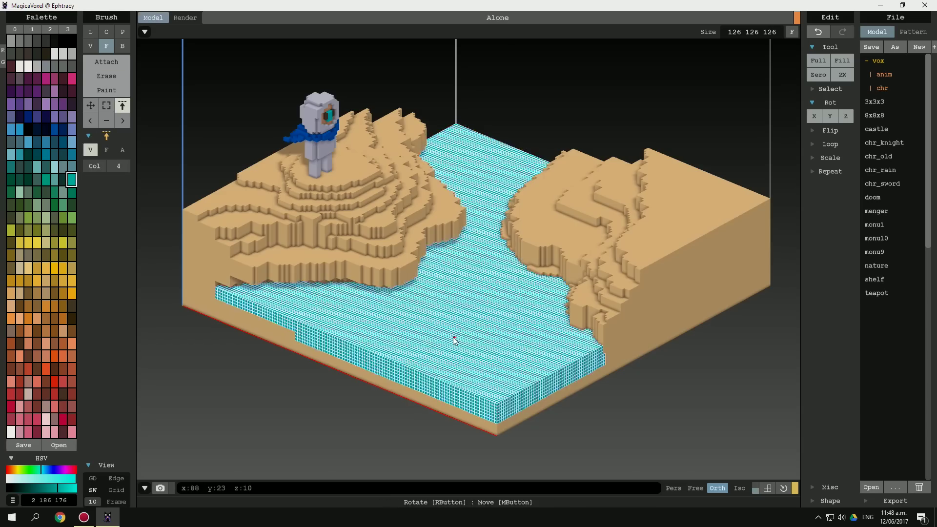
{"action": "scroll", "coordinate": [484, 301], "scroll_direction": "up", "scroll_amount": 3}
{"action": "key", "text": "Tab"}
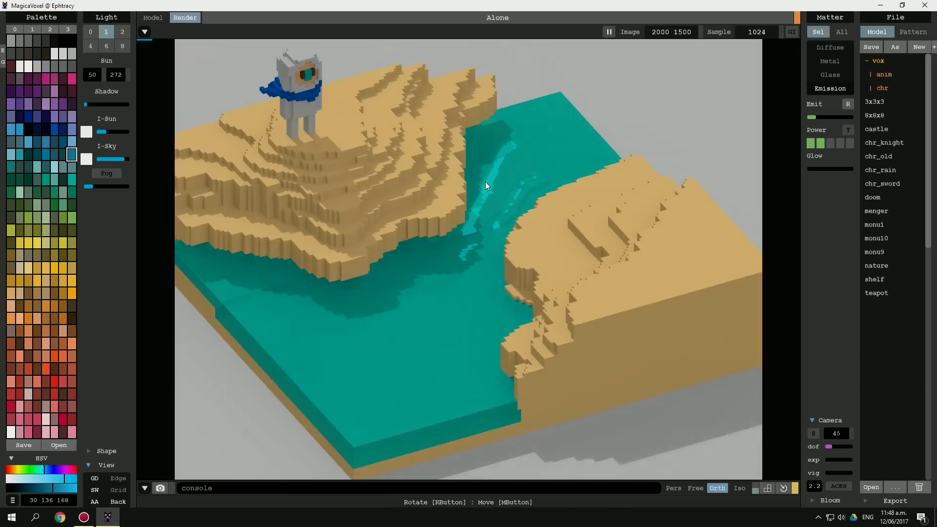
{"action": "scroll", "coordinate": [487, 185], "scroll_direction": "down", "scroll_amount": 3}
{"action": "key", "text": "Tab"}
- Paint a long blue river stroke across the canyon floor with two branching tributaries
{"action": "right_click_drag", "start_coordinate": [486, 292], "coordinate": [461, 239]}
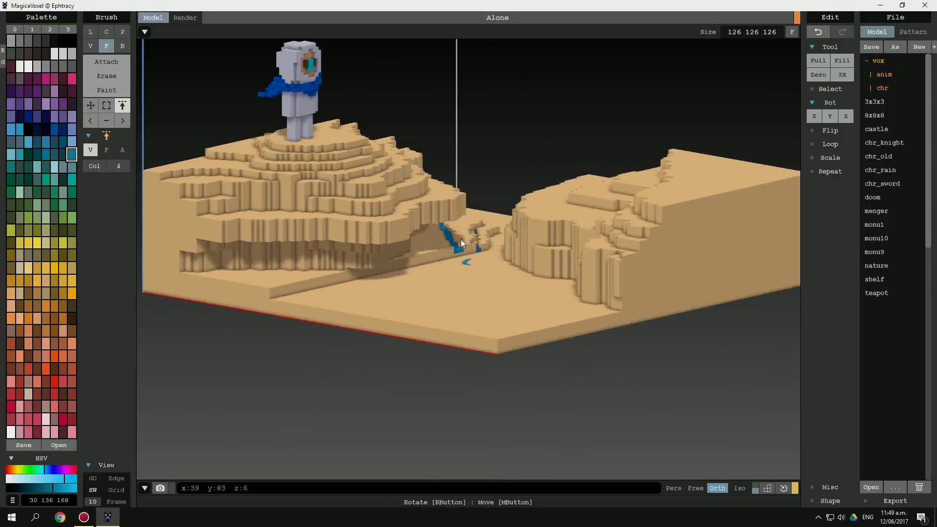
{"action": "scroll", "coordinate": [467, 254], "scroll_direction": "up", "scroll_amount": 3}
{"action": "left_click_drag", "start_coordinate": [467, 254], "coordinate": [376, 466]}
{"action": "scroll", "coordinate": [469, 230], "scroll_direction": "up", "scroll_amount": 2}
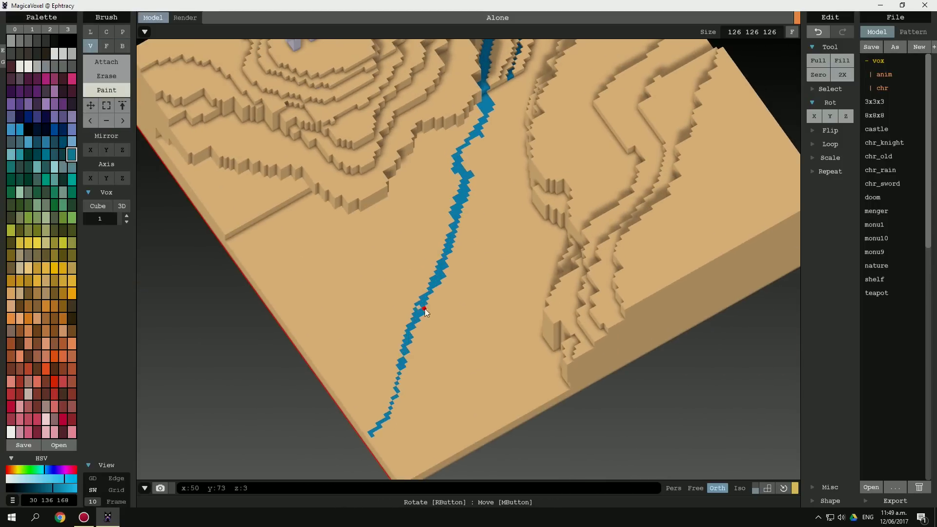
{"action": "right_click_drag", "start_coordinate": [498, 254], "coordinate": [320, 228]}
{"action": "left_click_drag", "start_coordinate": [320, 228], "coordinate": [493, 141]}
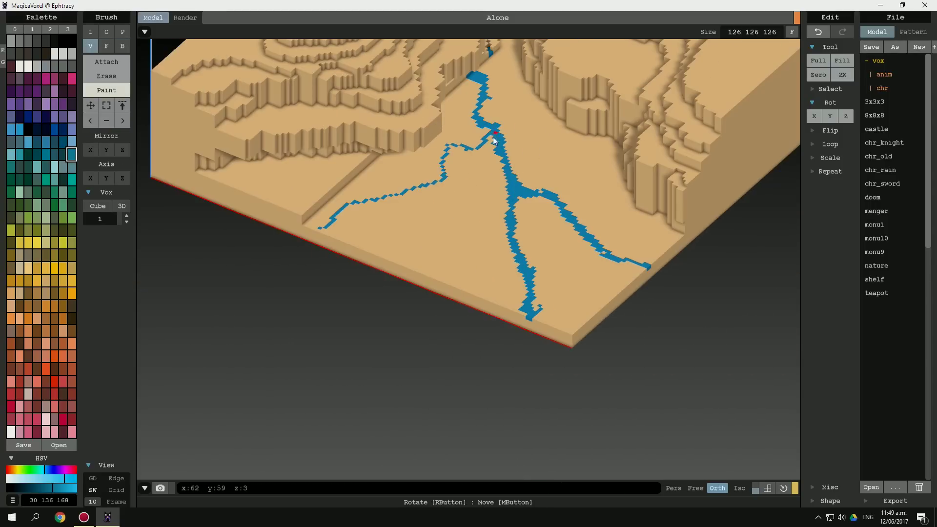
- Erase faces to sink the blue river into recessed channels
{"action": "left_click", "coordinate": [480, 156]}
{"action": "right_click_drag", "start_coordinate": [517, 170], "coordinate": [324, 196]}
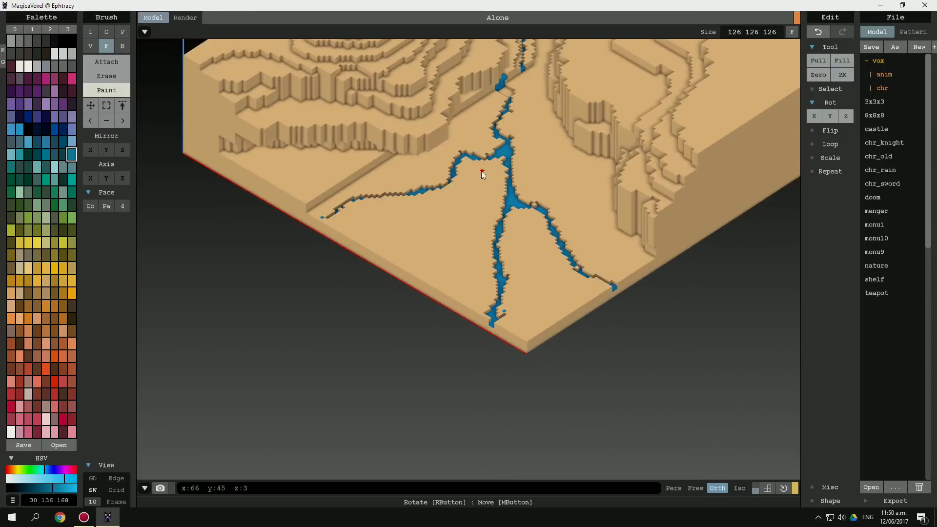
{"action": "key", "text": "f"}
{"action": "key", "text": "v"}
{"action": "right_click_drag", "start_coordinate": [326, 227], "coordinate": [484, 233]}
{"action": "scroll", "coordinate": [496, 296], "scroll_direction": "up", "scroll_amount": 5}
{"action": "mouse_move", "coordinate": [372, 279]}
{"action": "right_mouse_down"}
{"action": "mouse_move", "coordinate": [433, 315]}
{"action": "mouse_move", "coordinate": [395, 371]}
{"action": "right_mouse_up"}
- Cycle through voxel, face and erase brush modes while orbiting toward the figure
{"action": "key", "text": "v"}
{"action": "key", "text": "d"}
{"action": "scroll", "coordinate": [365, 144], "scroll_direction": "up", "scroll_amount": 5}
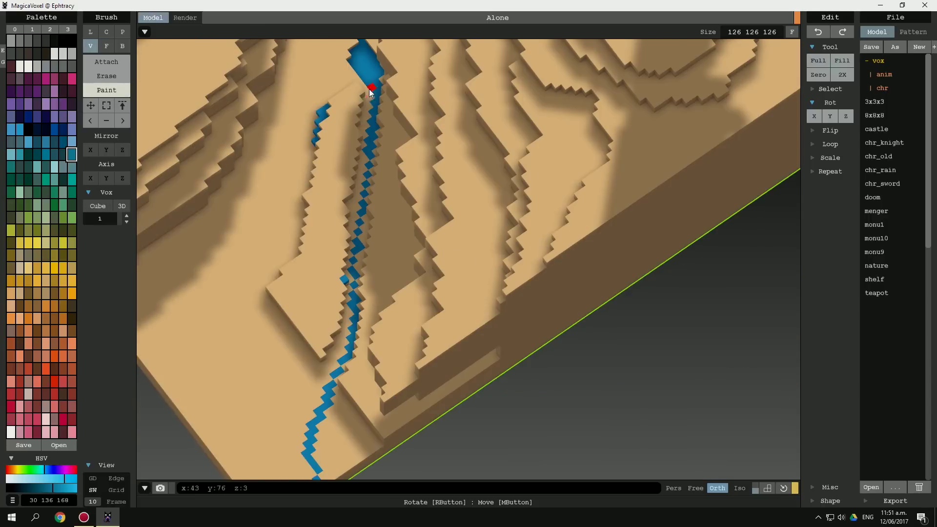
{"action": "scroll", "coordinate": [338, 324], "scroll_direction": "down", "scroll_amount": 3}
{"action": "mouse_move", "coordinate": [314, 443]}
{"action": "right_mouse_down"}
{"action": "mouse_move", "coordinate": [551, 262]}
{"action": "mouse_move", "coordinate": [571, 293]}
{"action": "mouse_move", "coordinate": [456, 256]}
{"action": "mouse_move", "coordinate": [164, 49]}
{"action": "right_mouse_up"}
{"action": "key", "text": "f"}
{"action": "key", "text": "s"}
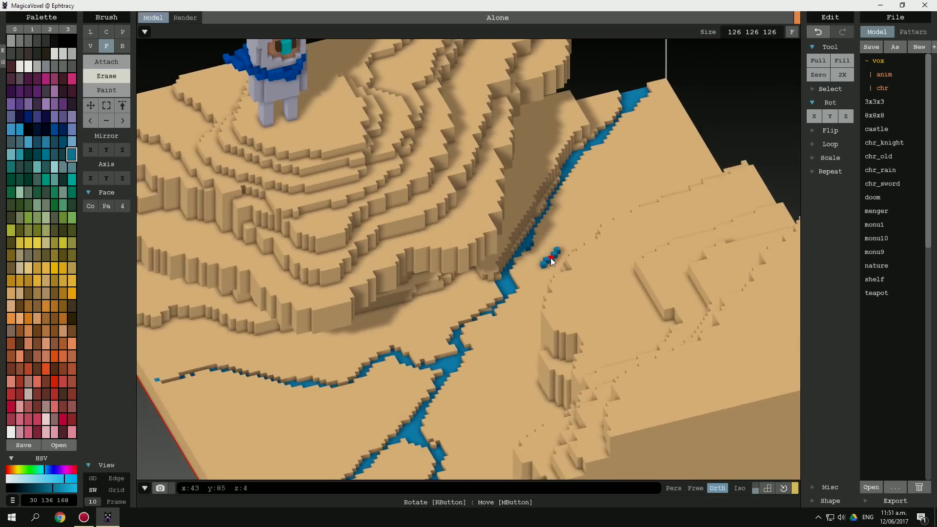
- Undo the last change from a close side view and check the rendered preview
{"action": "scroll", "coordinate": [552, 262], "scroll_direction": "down", "scroll_amount": 3}
{"action": "key", "text": "a"}
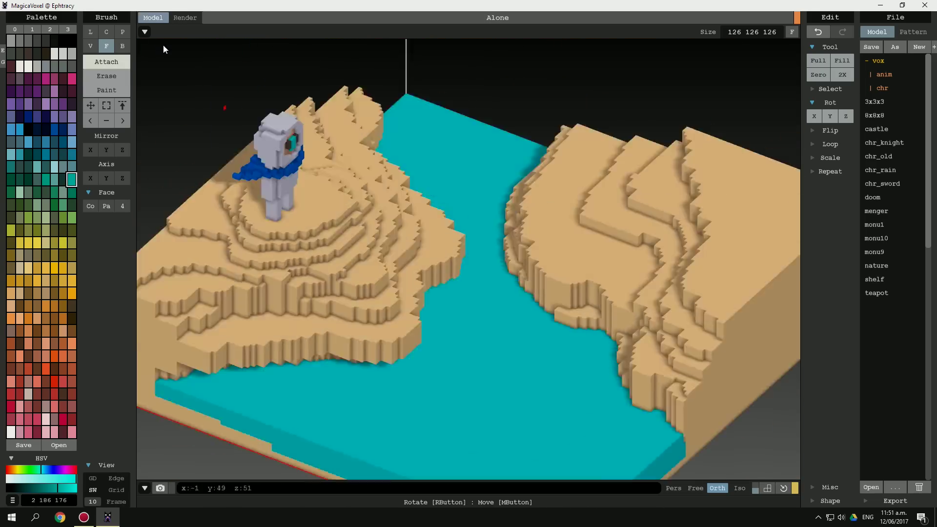
{"action": "scroll", "coordinate": [446, 260], "scroll_direction": "down", "scroll_amount": 3}
{"action": "mouse_move", "coordinate": [445, 259]}
{"action": "right_mouse_down"}
{"action": "mouse_move", "coordinate": [313, 309]}
{"action": "mouse_move", "coordinate": [492, 356]}
{"action": "mouse_move", "coordinate": [365, 255]}
{"action": "mouse_move", "coordinate": [444, 281]}
{"action": "mouse_move", "coordinate": [506, 343]}
{"action": "right_mouse_up"}
{"action": "key", "text": "ctrl+z"}
{"action": "scroll", "coordinate": [366, 254], "scroll_direction": "up", "scroll_amount": 3}
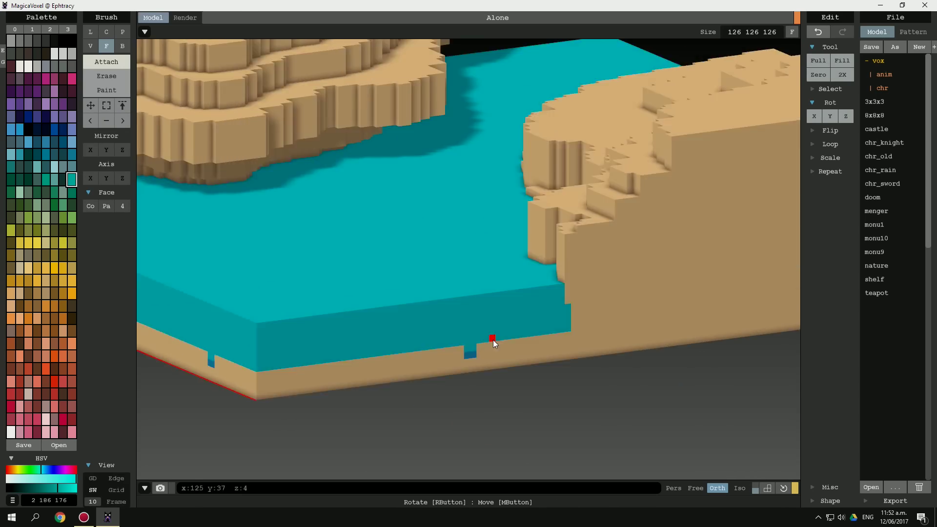
{"action": "key", "text": "Tab"}
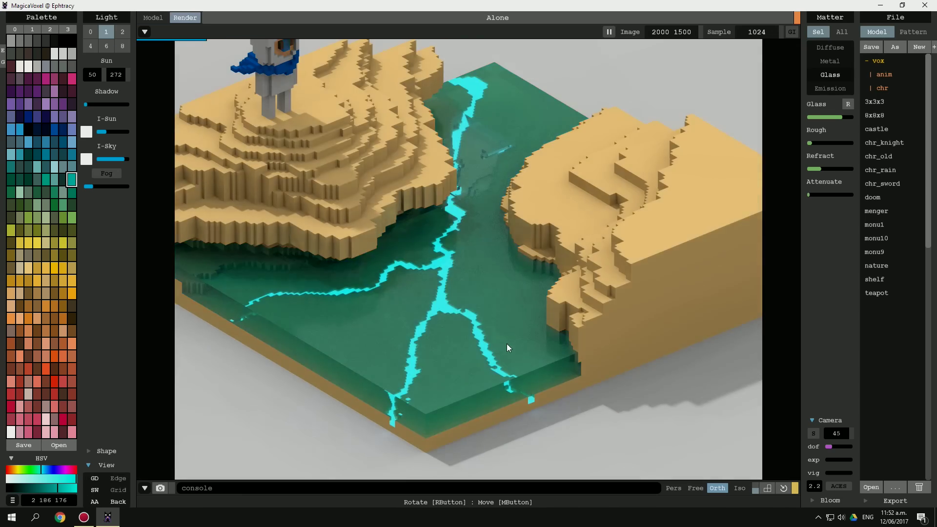
{"action": "scroll", "coordinate": [510, 324], "scroll_direction": "up", "scroll_amount": 2}
{"action": "scroll", "coordinate": [510, 324], "scroll_direction": "down", "scroll_amount": 2}
{"action": "key", "text": "Tab"}
- Paint green grass over the cliff tops and the figure's plateau, checking it in the render
{"action": "left_click", "coordinate": [493, 238]}
{"action": "mouse_move", "coordinate": [493, 238]}
{"action": "right_mouse_down"}
{"action": "mouse_move", "coordinate": [440, 240]}
{"action": "mouse_move", "coordinate": [345, 220]}
{"action": "mouse_move", "coordinate": [368, 245]}
{"action": "mouse_move", "coordinate": [294, 227]}
{"action": "mouse_move", "coordinate": [389, 254]}
{"action": "right_mouse_up"}
{"action": "left_click", "coordinate": [345, 221]}
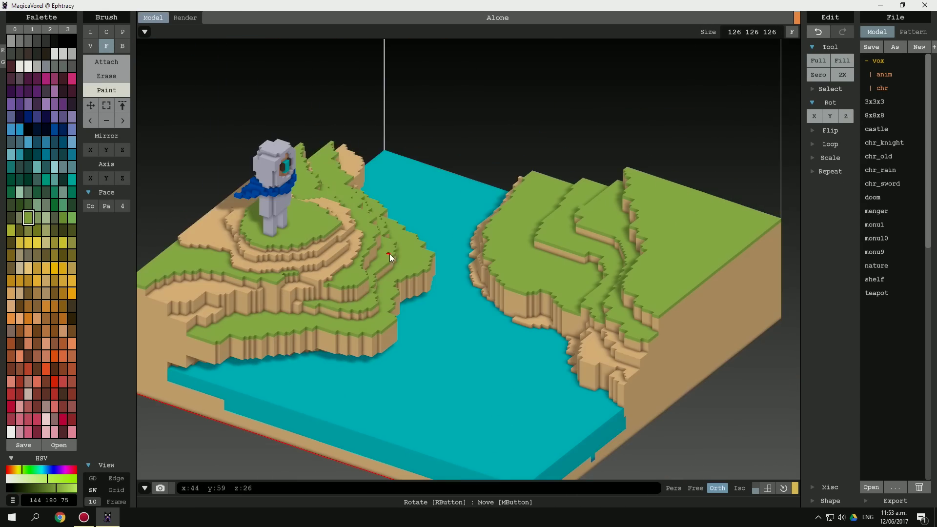
{"action": "key", "text": "Tab"}
{"action": "left_click", "coordinate": [152, 18]}
{"action": "key", "text": "Tab"}
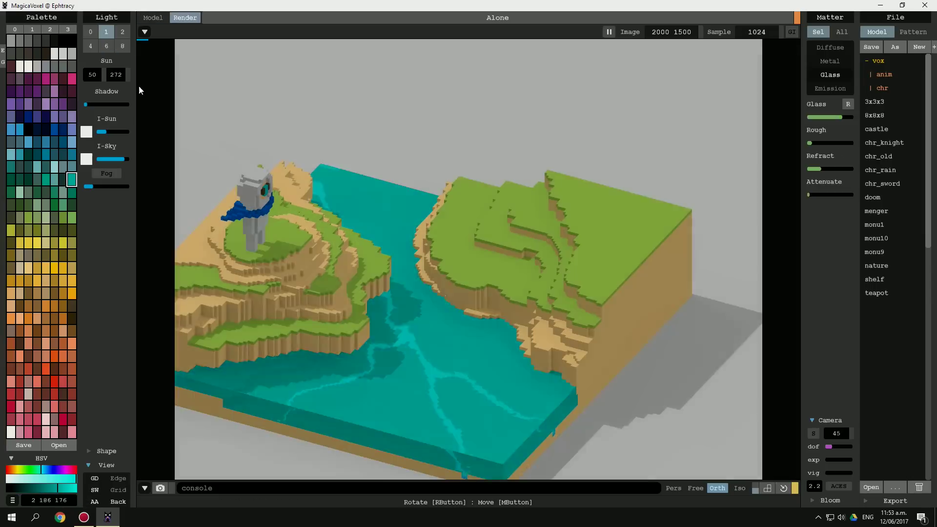
{"action": "left_click", "coordinate": [153, 18]}
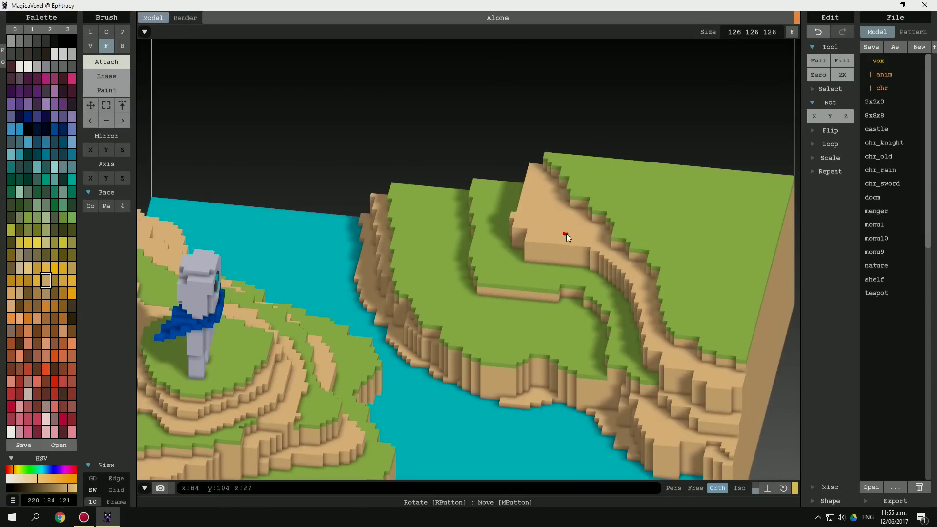
- Draw a green voxel circle above the right plateau, hollow it into a ring and scale it by 1
{"action": "left_click", "coordinate": [107, 31]}
{"action": "left_click_drag", "start_coordinate": [479, 160], "coordinate": [562, 208]}
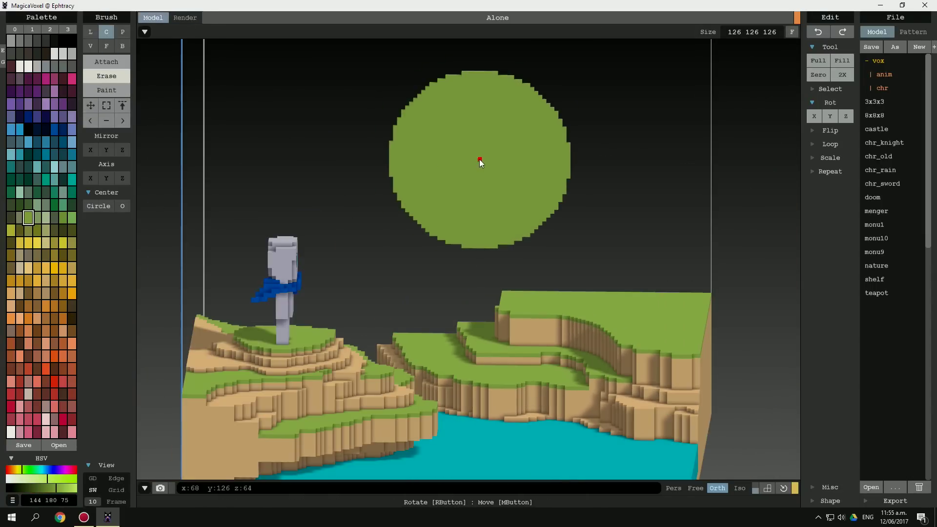
{"action": "left_click", "coordinate": [481, 159]}
{"action": "right_click_drag", "start_coordinate": [481, 161], "coordinate": [537, 161]}
{"action": "left_click", "coordinate": [830, 158]}
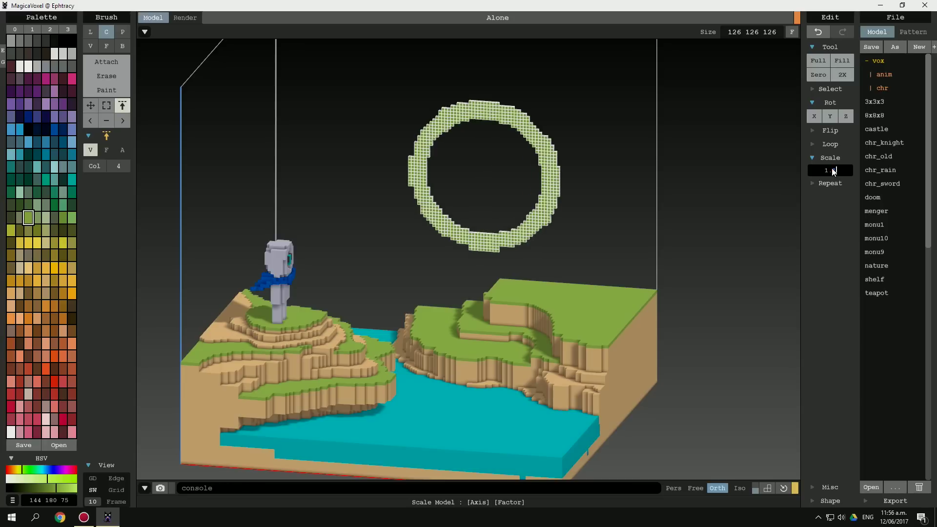
{"action": "type", "text": "1"}
{"action": "key", "text": "Return"}
- Recolour the ring grey and thicken it into a solid stone arch
{"action": "left_click", "coordinate": [10, 40]}
{"action": "left_click", "coordinate": [106, 46]}
{"action": "mouse_move", "coordinate": [488, 219]}
{"action": "right_mouse_down"}
{"action": "mouse_move", "coordinate": [574, 220]}
{"action": "mouse_move", "coordinate": [673, 257]}
{"action": "right_mouse_up"}
{"action": "left_click_drag", "start_coordinate": [651, 227], "coordinate": [652, 211]}
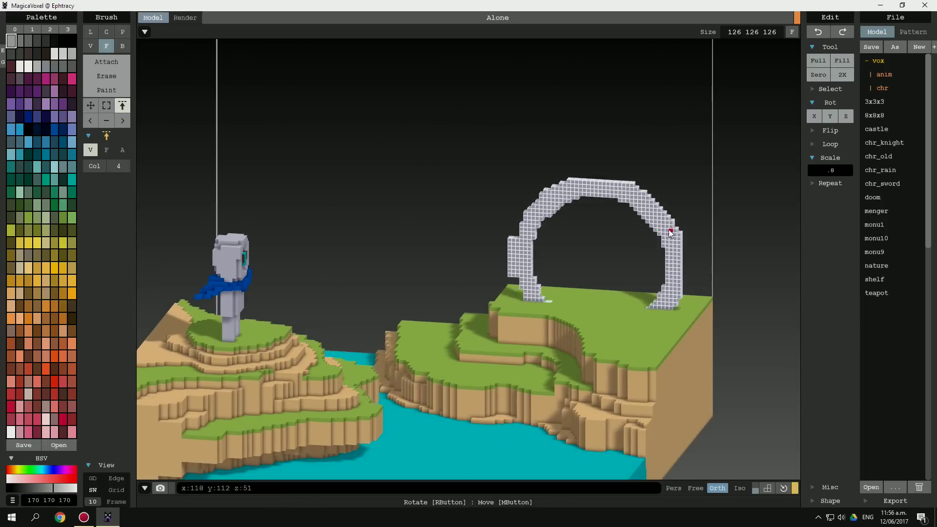
{"action": "mouse_move", "coordinate": [651, 211]}
{"action": "right_mouse_down"}
{"action": "mouse_move", "coordinate": [437, 266]}
{"action": "mouse_move", "coordinate": [669, 163]}
{"action": "mouse_move", "coordinate": [658, 194]}
{"action": "mouse_move", "coordinate": [621, 228]}
{"action": "right_mouse_up"}
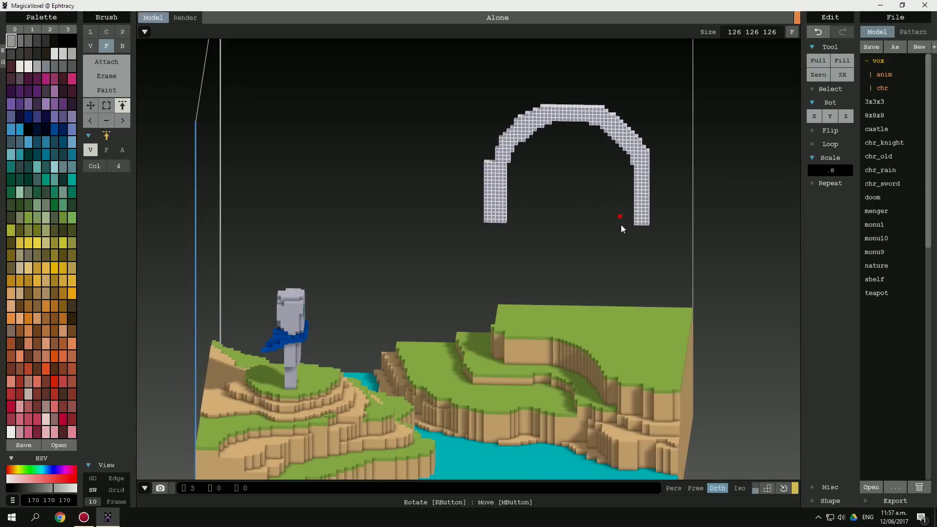
{"action": "mouse_move", "coordinate": [562, 298]}
{"action": "right_mouse_down"}
{"action": "mouse_move", "coordinate": [559, 247]}
{"action": "mouse_move", "coordinate": [510, 244]}
{"action": "mouse_move", "coordinate": [587, 145]}
{"action": "mouse_move", "coordinate": [483, 197]}
{"action": "mouse_move", "coordinate": [667, 192]}
{"action": "mouse_move", "coordinate": [386, 307]}
{"action": "mouse_move", "coordinate": [341, 250]}
{"action": "mouse_move", "coordinate": [581, 205]}
{"action": "mouse_move", "coordinate": [317, 198]}
{"action": "mouse_move", "coordinate": [382, 168]}
{"action": "mouse_move", "coordinate": [580, 166]}
{"action": "mouse_move", "coordinate": [620, 225]}
{"action": "mouse_move", "coordinate": [519, 296]}
{"action": "right_mouse_up"}
{"action": "scroll", "coordinate": [483, 197], "scroll_direction": "up", "scroll_amount": 3}
{"action": "key", "text": "b"}
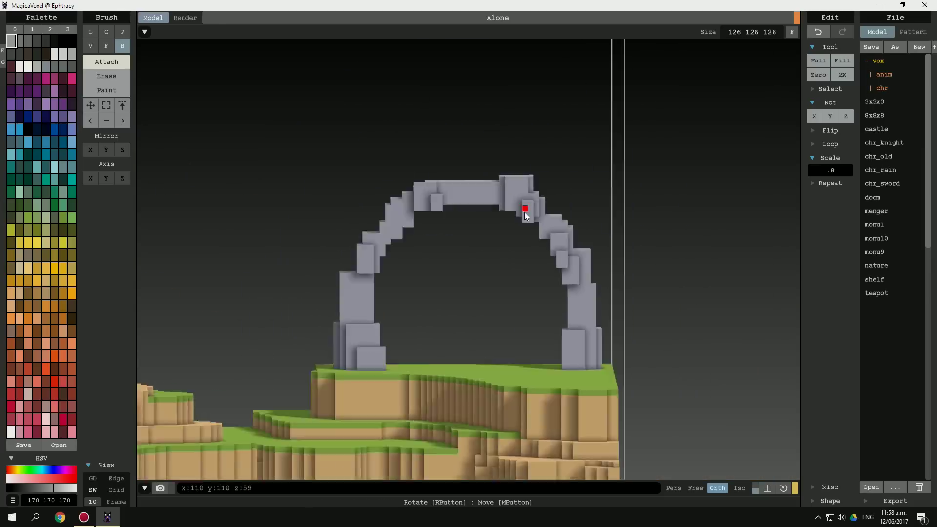
{"action": "mouse_move", "coordinate": [525, 215]}
{"action": "right_mouse_down"}
{"action": "mouse_move", "coordinate": [621, 215]}
{"action": "mouse_move", "coordinate": [429, 219]}
{"action": "mouse_move", "coordinate": [521, 192]}
{"action": "mouse_move", "coordinate": [606, 211]}
{"action": "mouse_move", "coordinate": [418, 176]}
{"action": "mouse_move", "coordinate": [468, 226]}
{"action": "right_mouse_up"}
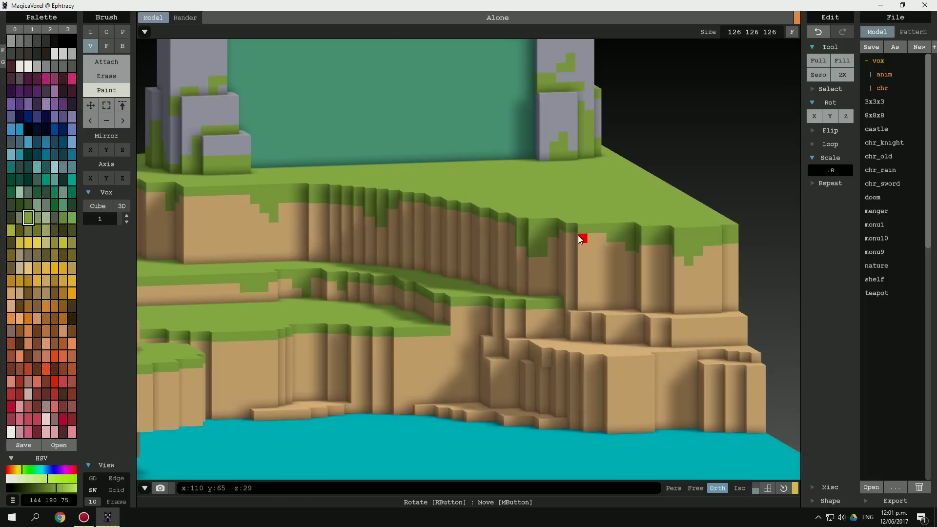
{"action": "right_click_drag", "start_coordinate": [578, 236], "coordinate": [328, 226]}
{"action": "scroll", "coordinate": [523, 356], "scroll_direction": "up", "scroll_amount": 3}
{"action": "scroll", "coordinate": [544, 335], "scroll_direction": "up", "scroll_amount": 2}
{"action": "right_click_drag", "start_coordinate": [543, 334], "coordinate": [535, 202]}
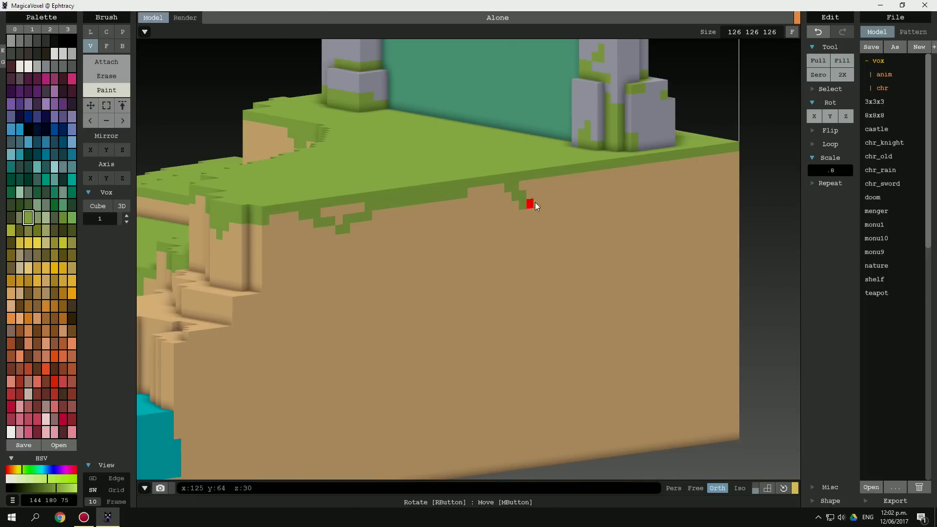
{"action": "scroll", "coordinate": [356, 210], "scroll_direction": "down", "scroll_amount": 5}
{"action": "scroll", "coordinate": [472, 221], "scroll_direction": "up", "scroll_amount": 5}
{"action": "mouse_move", "coordinate": [430, 276]}
{"action": "right_mouse_down"}
{"action": "mouse_move", "coordinate": [293, 215]}
{"action": "mouse_move", "coordinate": [638, 286]}
{"action": "mouse_move", "coordinate": [410, 226]}
{"action": "mouse_move", "coordinate": [684, 328]}
{"action": "mouse_move", "coordinate": [360, 322]}
{"action": "right_mouse_up"}
{"action": "scroll", "coordinate": [637, 286], "scroll_direction": "down", "scroll_amount": 3}
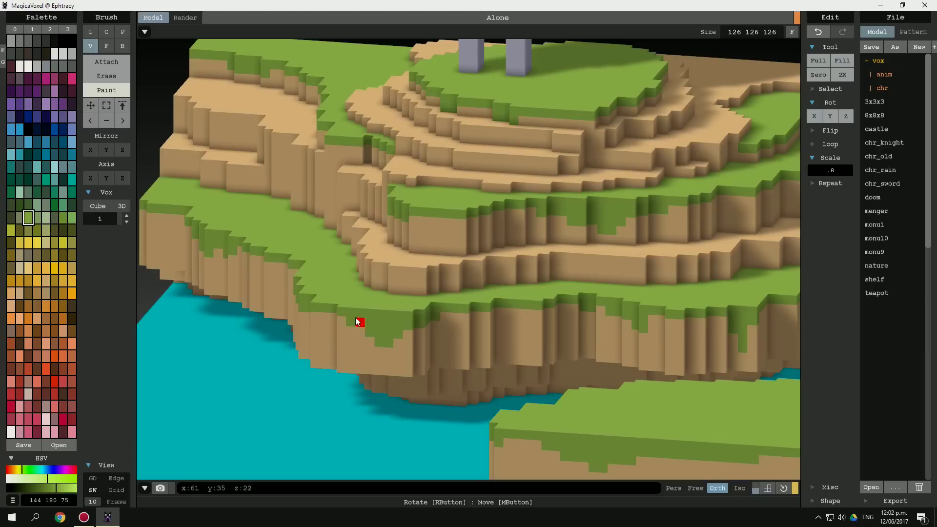
{"action": "scroll", "coordinate": [433, 244], "scroll_direction": "up", "scroll_amount": 3}
{"action": "scroll", "coordinate": [433, 244], "scroll_direction": "down", "scroll_amount": 4}
- Undo and redo recent edits, keeping the blue voxels on the arch pillars and the figure
{"action": "key", "text": "ctrl+z"}
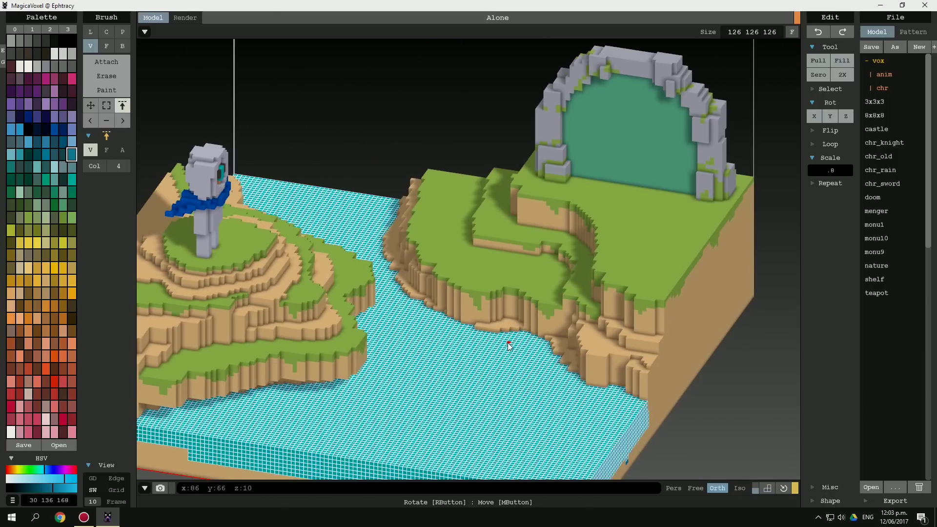
{"action": "scroll", "coordinate": [687, 178], "scroll_direction": "up", "scroll_amount": 3}
{"action": "scroll", "coordinate": [686, 177], "scroll_direction": "up", "scroll_amount": 3}
{"action": "key", "text": "ctrl+y"}
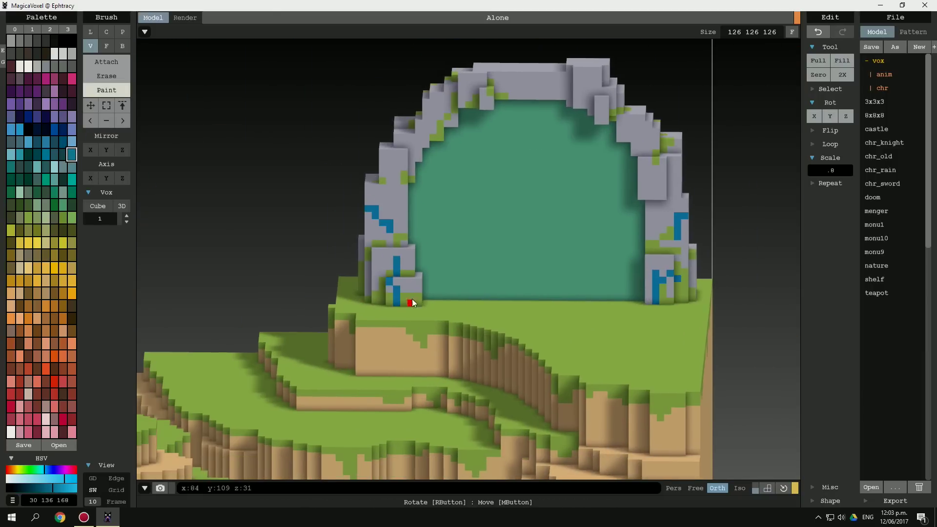
{"action": "scroll", "coordinate": [411, 302], "scroll_direction": "down", "scroll_amount": 3}
{"action": "key", "text": "ctrl+z"}
{"action": "mouse_move", "coordinate": [320, 315]}
{"action": "right_mouse_down"}
{"action": "mouse_move", "coordinate": [585, 397]}
{"action": "mouse_move", "coordinate": [581, 278]}
{"action": "right_mouse_up"}
{"action": "scroll", "coordinate": [562, 341], "scroll_direction": "up", "scroll_amount": 2}
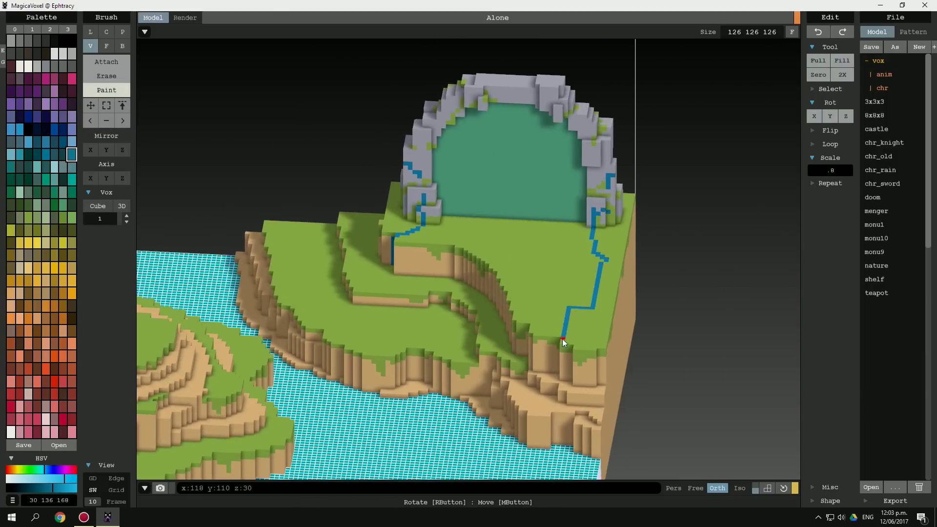
{"action": "key", "text": "ctrl+y"}
{"action": "scroll", "coordinate": [562, 338], "scroll_direction": "up", "scroll_amount": 1}
{"action": "scroll", "coordinate": [577, 275], "scroll_direction": "up", "scroll_amount": 2}
{"action": "scroll", "coordinate": [564, 304], "scroll_direction": "up", "scroll_amount": 2}
{"action": "scroll", "coordinate": [522, 246], "scroll_direction": "up", "scroll_amount": 2}
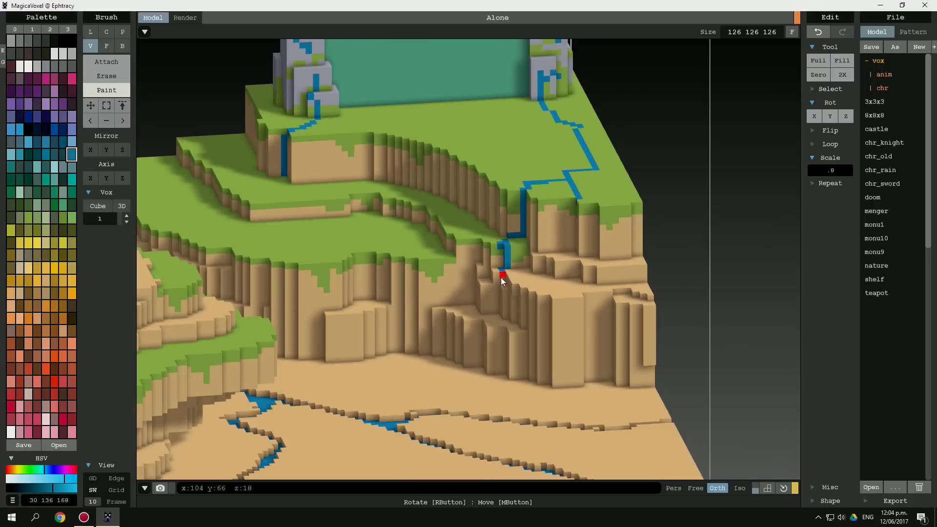
{"action": "scroll", "coordinate": [501, 277], "scroll_direction": "down", "scroll_amount": 2}
- Extend the blue stream from the arch down the right cliff face toward the riverbed
{"action": "right_click_drag", "start_coordinate": [492, 284], "coordinate": [514, 116]}
{"action": "scroll", "coordinate": [514, 116], "scroll_direction": "up", "scroll_amount": 2}
{"action": "scroll", "coordinate": [539, 146], "scroll_direction": "down", "scroll_amount": 2}
{"action": "scroll", "coordinate": [487, 329], "scroll_direction": "up", "scroll_amount": 3}
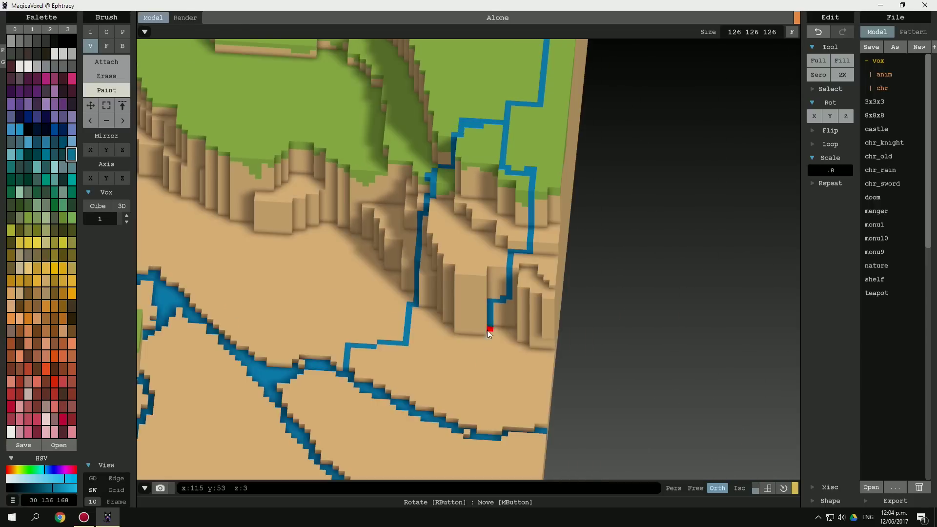
{"action": "scroll", "coordinate": [487, 329], "scroll_direction": "down", "scroll_amount": 4}
{"action": "mouse_move", "coordinate": [403, 222]}
{"action": "right_mouse_down"}
{"action": "mouse_move", "coordinate": [457, 225]}
{"action": "mouse_move", "coordinate": [528, 283]}
{"action": "right_mouse_up"}
{"action": "scroll", "coordinate": [457, 225], "scroll_direction": "up", "scroll_amount": 3}
{"action": "left_click", "coordinate": [464, 192], "text": "alt"}
{"action": "left_click", "coordinate": [459, 297], "text": "alt"}
{"action": "scroll", "coordinate": [454, 264], "scroll_direction": "down", "scroll_amount": 3}
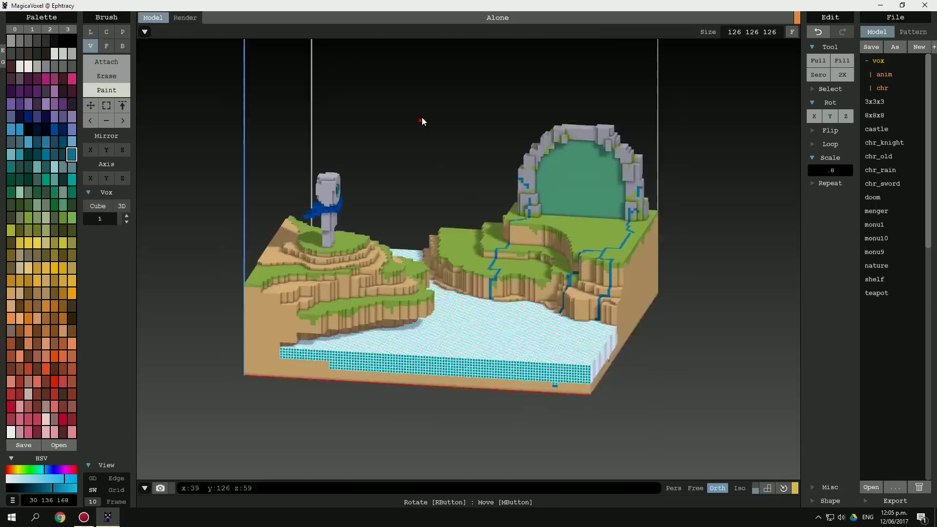
{"action": "scroll", "coordinate": [484, 199], "scroll_direction": "up", "scroll_amount": 4}
- Draw the blue spiral rune across the portal's teal face in three strokes
{"action": "left_click_drag", "start_coordinate": [533, 157], "coordinate": [569, 158]}
{"action": "left_click_drag", "start_coordinate": [586, 169], "coordinate": [598, 149]}
{"action": "left_click_drag", "start_coordinate": [592, 192], "coordinate": [613, 192]}
{"action": "scroll", "coordinate": [540, 247], "scroll_direction": "up", "scroll_amount": 2}
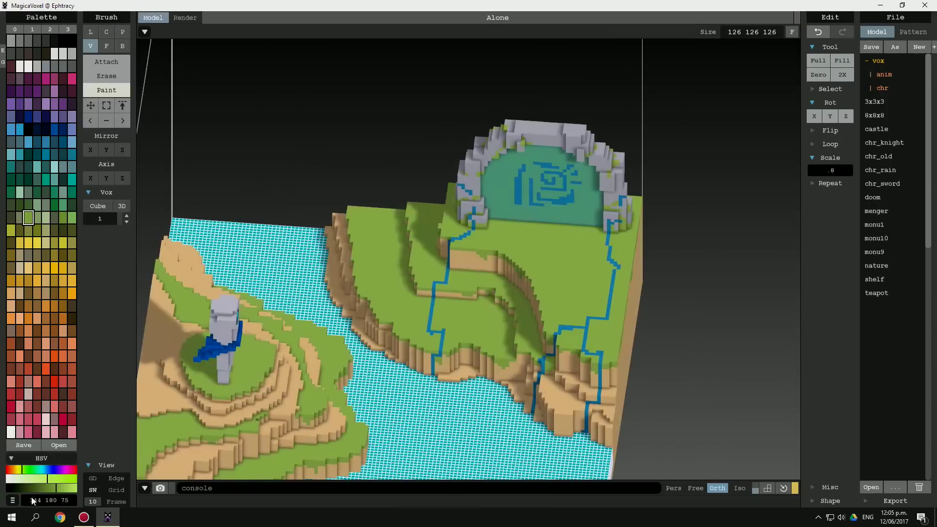
{"action": "scroll", "coordinate": [460, 347], "scroll_direction": "up", "scroll_amount": 5}
- Orbit past the arch's left pillar and the grass to the river and cliff edge
{"action": "right_click_drag", "start_coordinate": [560, 391], "coordinate": [229, 341]}
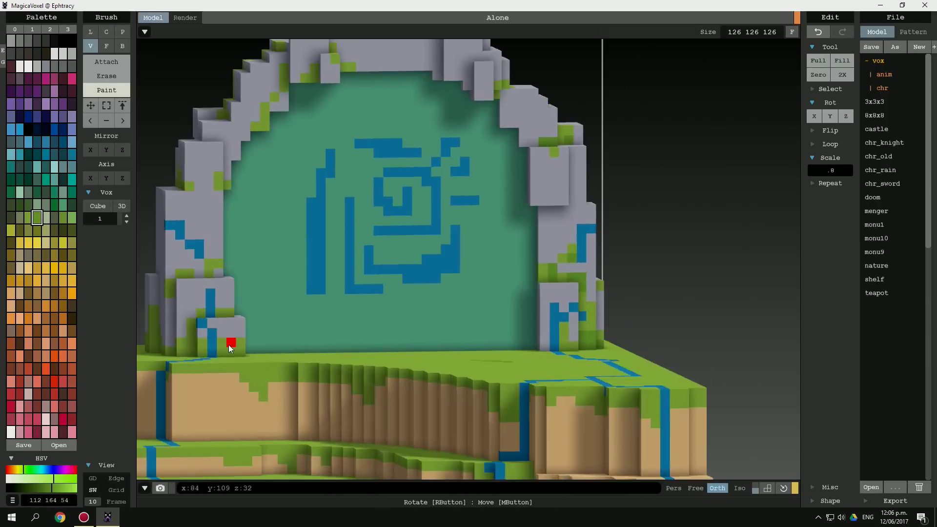
{"action": "scroll", "coordinate": [303, 385], "scroll_direction": "up", "scroll_amount": 4}
{"action": "scroll", "coordinate": [302, 384], "scroll_direction": "down", "scroll_amount": 5}
{"action": "mouse_move", "coordinate": [302, 383]}
{"action": "right_mouse_down"}
{"action": "mouse_move", "coordinate": [473, 300]}
{"action": "mouse_move", "coordinate": [460, 137]}
{"action": "mouse_move", "coordinate": [651, 234]}
{"action": "right_mouse_up"}
{"action": "scroll", "coordinate": [460, 136], "scroll_direction": "up", "scroll_amount": 4}
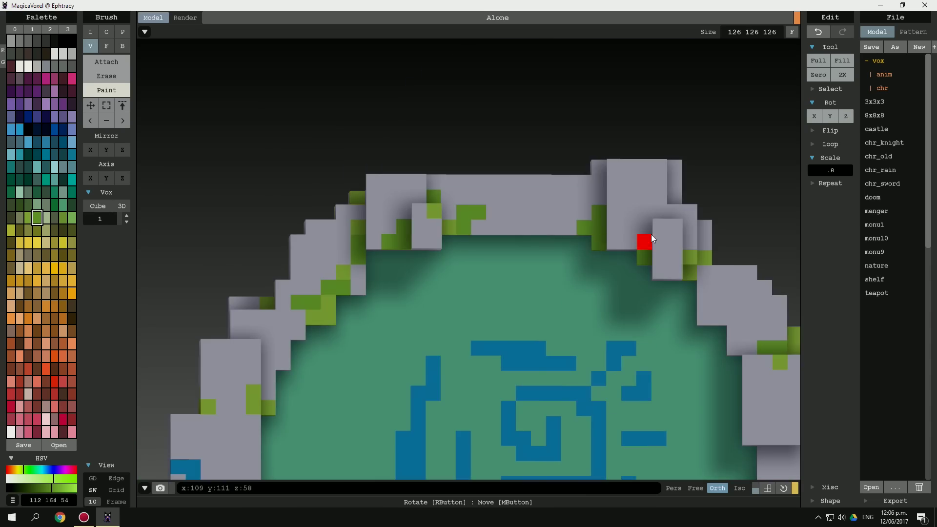
{"action": "scroll", "coordinate": [575, 250], "scroll_direction": "up", "scroll_amount": 3}
{"action": "mouse_move", "coordinate": [574, 250]}
{"action": "right_mouse_down"}
{"action": "mouse_move", "coordinate": [585, 247]}
{"action": "mouse_move", "coordinate": [363, 310]}
{"action": "mouse_move", "coordinate": [571, 184]}
{"action": "mouse_move", "coordinate": [532, 327]}
{"action": "mouse_move", "coordinate": [550, 178]}
{"action": "mouse_move", "coordinate": [675, 213]}
{"action": "mouse_move", "coordinate": [435, 226]}
{"action": "right_mouse_up"}
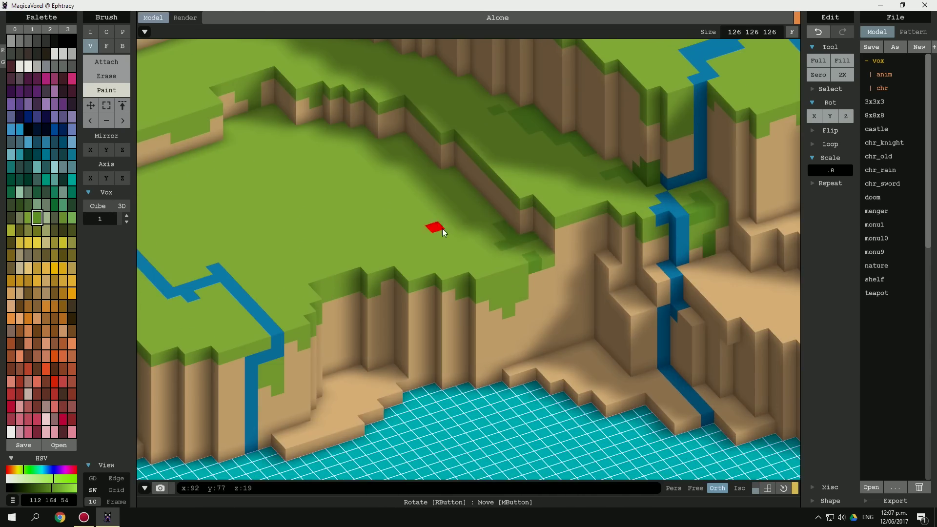
- Orbit and zoom to a frontal top-down view of the right plateau and arch
{"action": "scroll", "coordinate": [415, 336], "scroll_direction": "up", "scroll_amount": 3}
{"action": "scroll", "coordinate": [465, 382], "scroll_direction": "down", "scroll_amount": 3}
{"action": "mouse_move", "coordinate": [465, 382]}
{"action": "right_mouse_down"}
{"action": "mouse_move", "coordinate": [360, 278]}
{"action": "mouse_move", "coordinate": [495, 288]}
{"action": "right_mouse_up"}
{"action": "scroll", "coordinate": [495, 289], "scroll_direction": "up", "scroll_amount": 3}
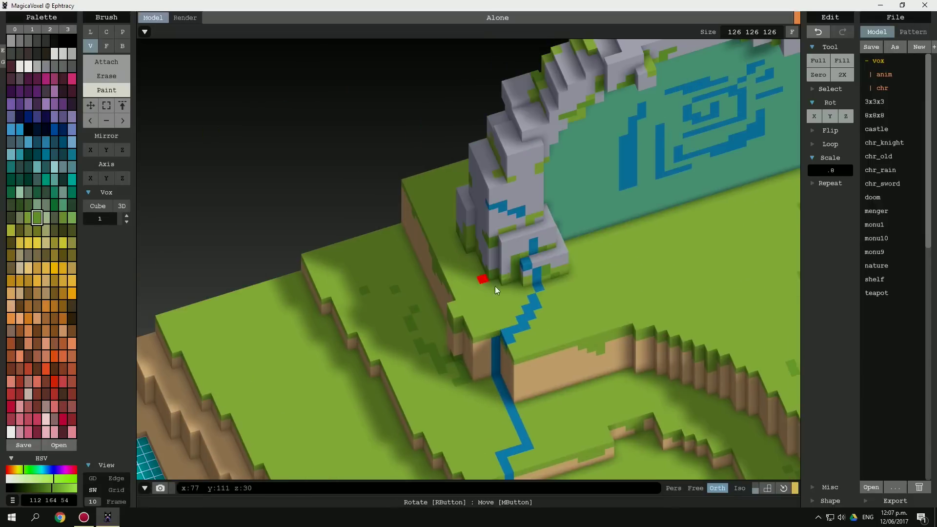
{"action": "scroll", "coordinate": [522, 279], "scroll_direction": "up", "scroll_amount": 2}
{"action": "scroll", "coordinate": [518, 301], "scroll_direction": "up", "scroll_amount": 2}
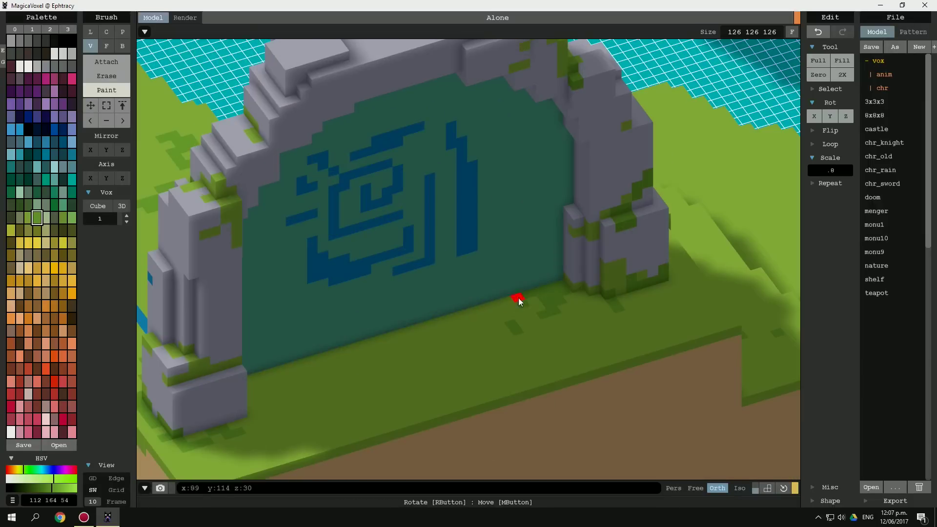
{"action": "scroll", "coordinate": [519, 301], "scroll_direction": "down", "scroll_amount": 3}
{"action": "scroll", "coordinate": [523, 335], "scroll_direction": "down", "scroll_amount": 3}
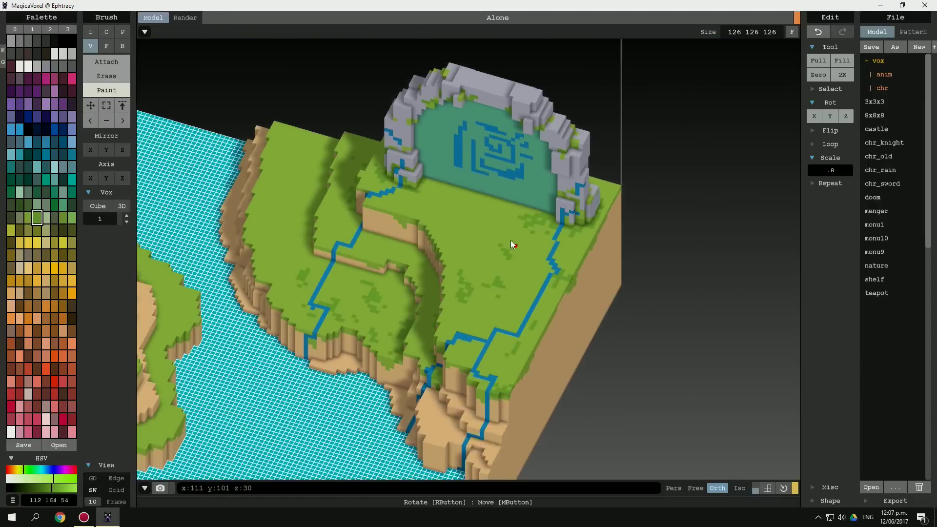
{"action": "right_click_drag", "start_coordinate": [507, 247], "coordinate": [414, 299]}
{"action": "scroll", "coordinate": [461, 303], "scroll_direction": "up", "scroll_amount": 4}
{"action": "scroll", "coordinate": [461, 304], "scroll_direction": "up", "scroll_amount": 2}
{"action": "scroll", "coordinate": [272, 361], "scroll_direction": "up", "scroll_amount": 2}
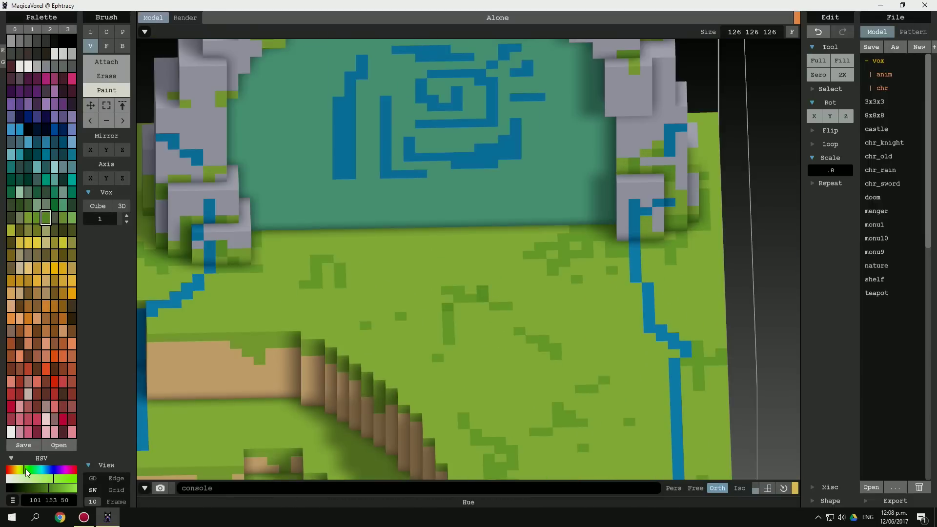
{"action": "scroll", "coordinate": [600, 236], "scroll_direction": "up", "scroll_amount": 2}
{"action": "scroll", "coordinate": [461, 352], "scroll_direction": "down", "scroll_amount": 1}
{"action": "mouse_move", "coordinate": [459, 349]}
{"action": "right_mouse_down"}
{"action": "mouse_move", "coordinate": [446, 383]}
{"action": "mouse_move", "coordinate": [449, 268]}
{"action": "mouse_move", "coordinate": [338, 264]}
{"action": "mouse_move", "coordinate": [313, 228]}
{"action": "right_mouse_up"}
- Speckle the plateau's grass with a lighter green and a pale green
{"action": "left_click", "coordinate": [337, 264], "text": "alt"}
{"action": "scroll", "coordinate": [356, 219], "scroll_direction": "down", "scroll_amount": 2}
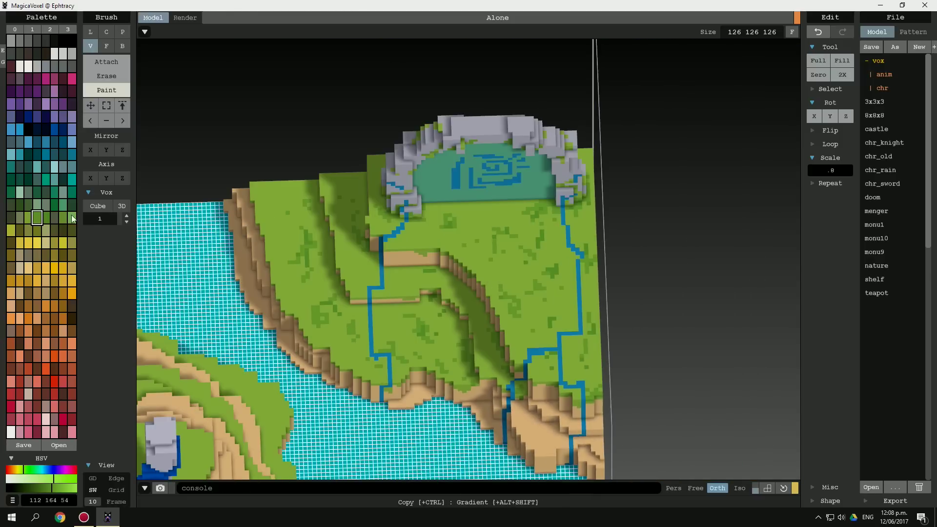
{"action": "left_click", "coordinate": [397, 235], "text": "alt"}
{"action": "scroll", "coordinate": [397, 234], "scroll_direction": "up", "scroll_amount": 2}
{"action": "scroll", "coordinate": [450, 403], "scroll_direction": "up", "scroll_amount": 1}
{"action": "scroll", "coordinate": [372, 319], "scroll_direction": "down", "scroll_amount": 2}
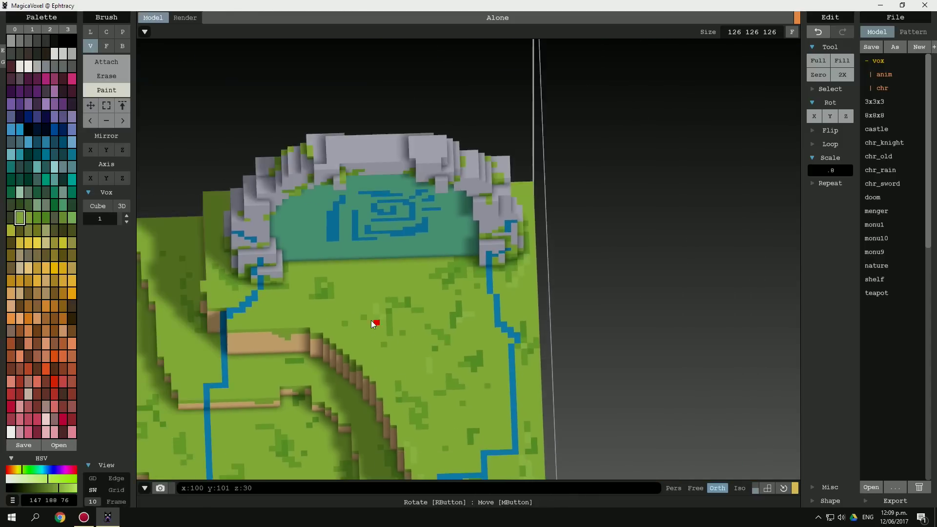
{"action": "mouse_move", "coordinate": [372, 320]}
{"action": "right_mouse_down"}
{"action": "mouse_move", "coordinate": [307, 309]}
{"action": "mouse_move", "coordinate": [356, 299]}
{"action": "right_mouse_up"}
{"action": "scroll", "coordinate": [298, 251], "scroll_direction": "up", "scroll_amount": 2}
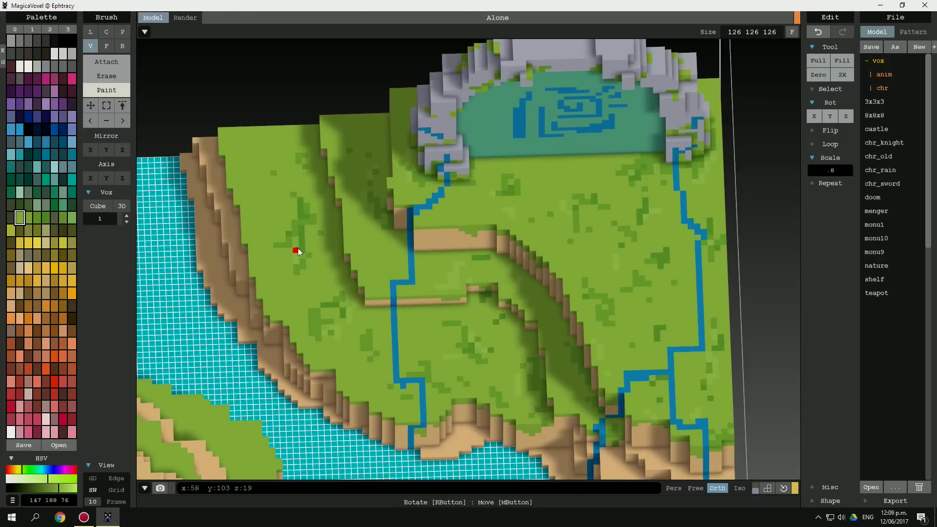
{"action": "scroll", "coordinate": [298, 251], "scroll_direction": "down", "scroll_amount": 2}
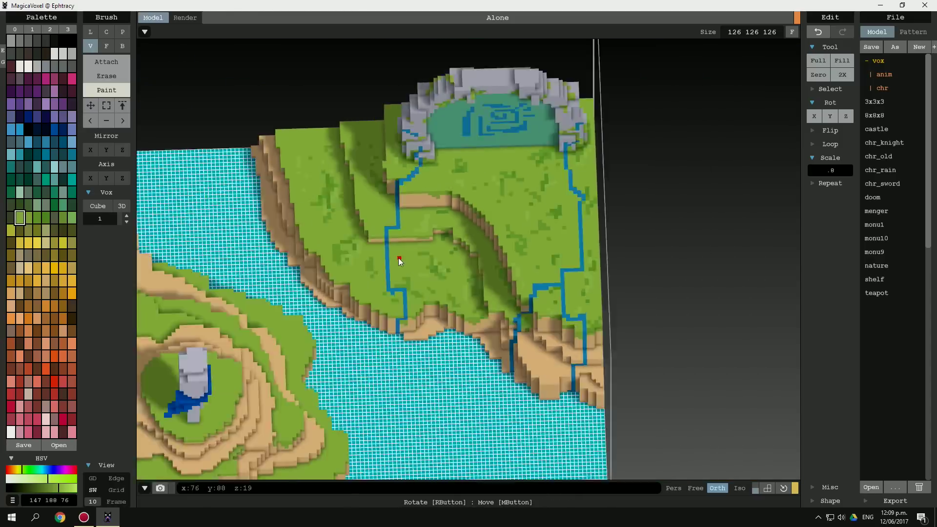
{"action": "right_click_drag", "start_coordinate": [297, 251], "coordinate": [320, 238]}
{"action": "scroll", "coordinate": [321, 238], "scroll_direction": "up", "scroll_amount": 2}
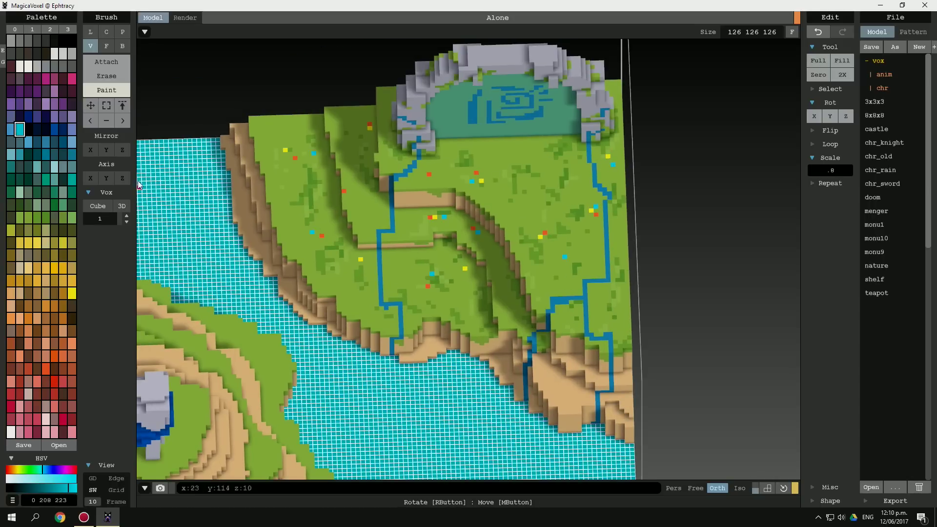
- Scatter bright yellow flowers over both cliffs, then show the rendered preview of the diorama
{"action": "right_click_drag", "start_coordinate": [301, 213], "coordinate": [254, 244]}
{"action": "left_click", "coordinate": [71, 292]}
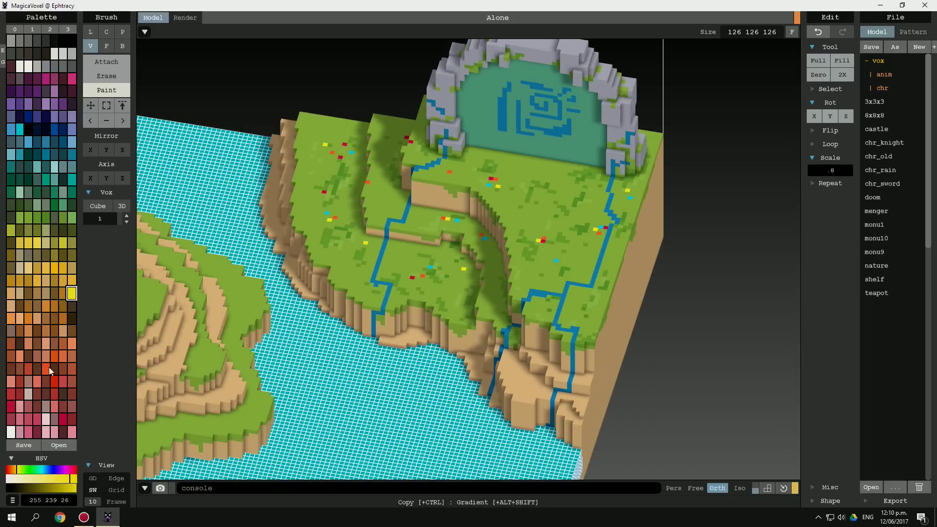
{"action": "scroll", "coordinate": [525, 164], "scroll_direction": "down", "scroll_amount": 3}
{"action": "key", "text": "s"}
{"action": "mouse_move", "coordinate": [524, 164]}
{"action": "right_mouse_down"}
{"action": "mouse_move", "coordinate": [582, 239]}
{"action": "mouse_move", "coordinate": [396, 269]}
{"action": "right_mouse_up"}
{"action": "scroll", "coordinate": [397, 268], "scroll_direction": "up", "scroll_amount": 5}
{"action": "scroll", "coordinate": [415, 263], "scroll_direction": "down", "scroll_amount": 3}
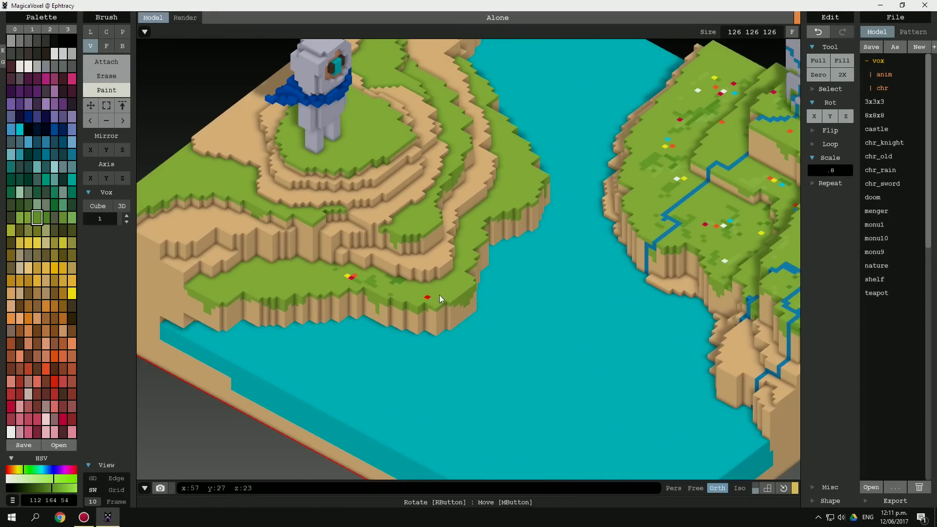
{"action": "right_click_drag", "start_coordinate": [439, 295], "coordinate": [495, 299]}
{"action": "key", "text": "Tab"}
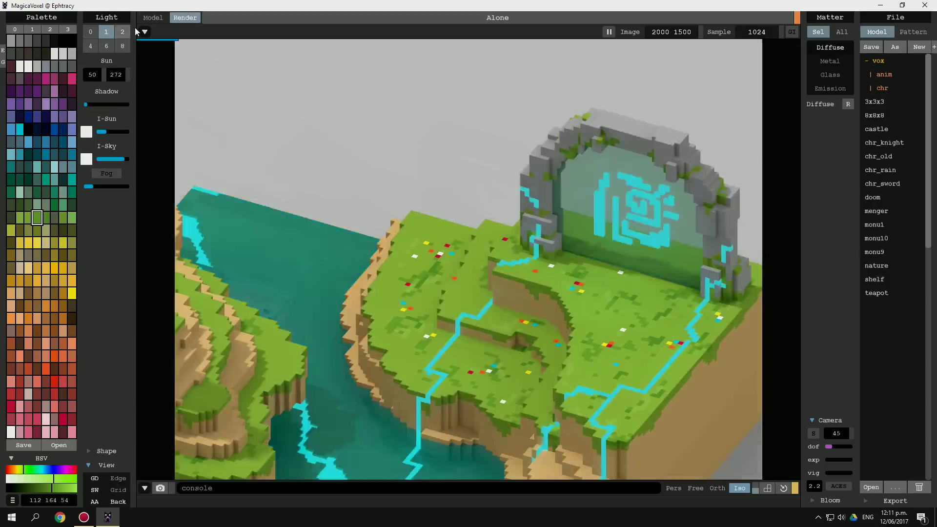
- Preview the render through a perspective camera with a teal background and an 80 field of view
{"action": "left_click", "coordinate": [153, 17]}
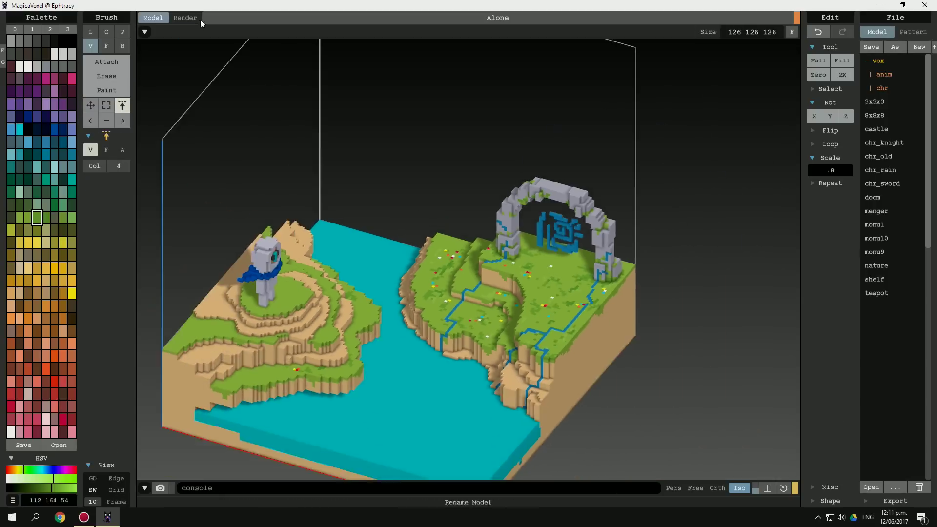
{"action": "left_click", "coordinate": [185, 18]}
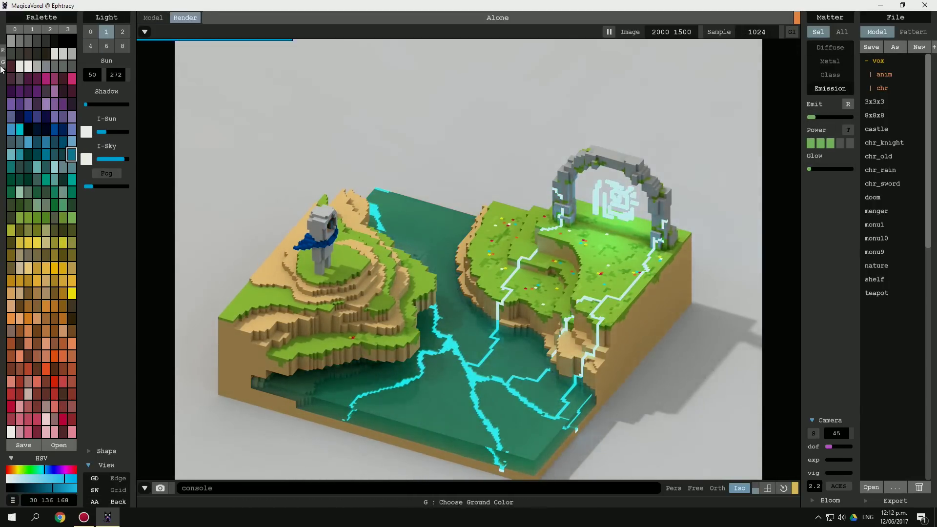
{"action": "left_click", "coordinate": [673, 488]}
{"action": "right_click_drag", "start_coordinate": [439, 220], "coordinate": [476, 218]}
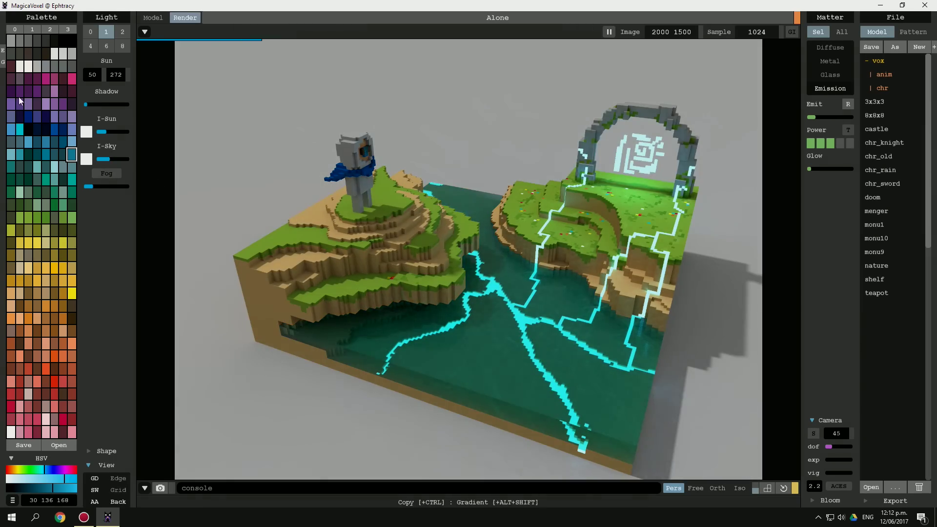
{"action": "left_click", "coordinate": [54, 192]}
{"action": "right_click_drag", "start_coordinate": [382, 279], "coordinate": [575, 312]}
{"action": "scroll", "coordinate": [522, 296], "scroll_direction": "up", "scroll_amount": 3}
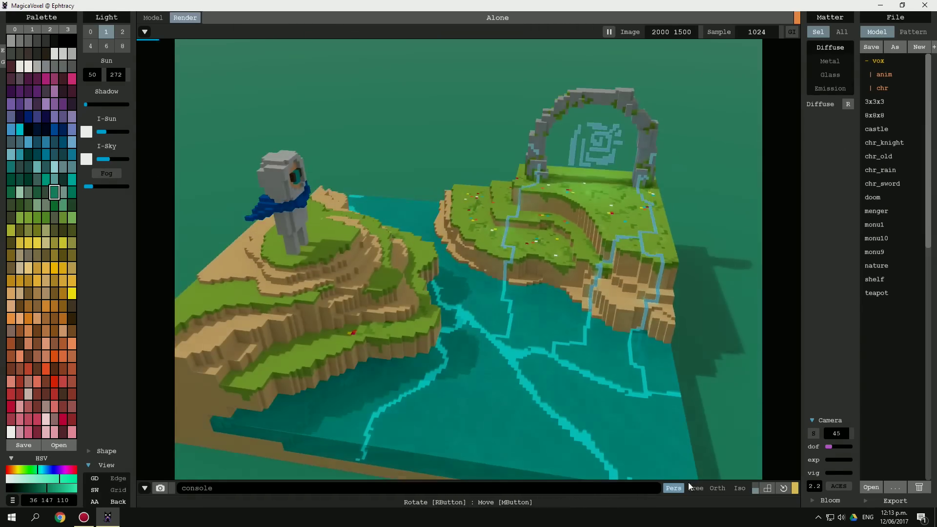
{"action": "scroll", "coordinate": [593, 243], "scroll_direction": "down", "scroll_amount": 3, "text": "ctrl"}
{"action": "right_click_drag", "start_coordinate": [583, 228], "coordinate": [556, 165]}
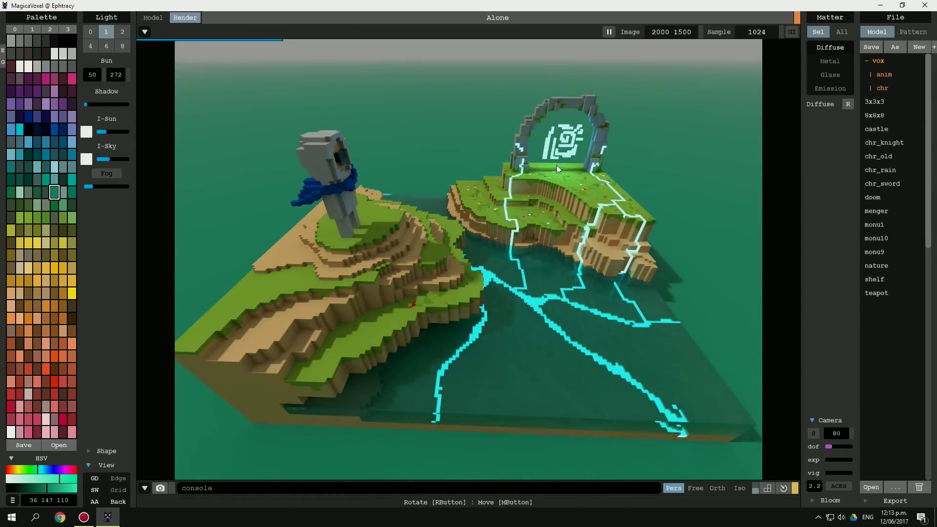
- Set a dark blue sky, sun angle 110, perspective camera and 2048 × 2048 image size
{"action": "key", "text": "i"}
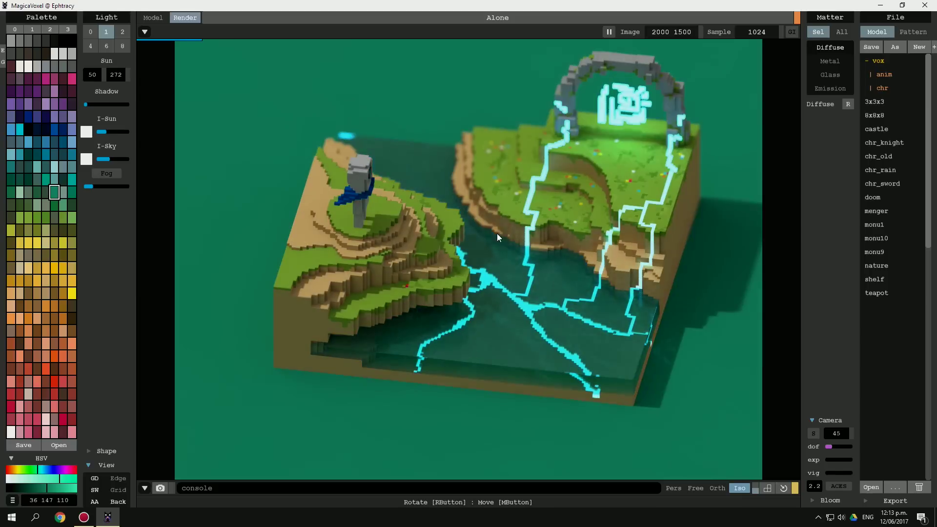
{"action": "right_click_drag", "start_coordinate": [616, 150], "coordinate": [572, 215]}
{"action": "right_click_drag", "start_coordinate": [498, 213], "coordinate": [485, 215]}
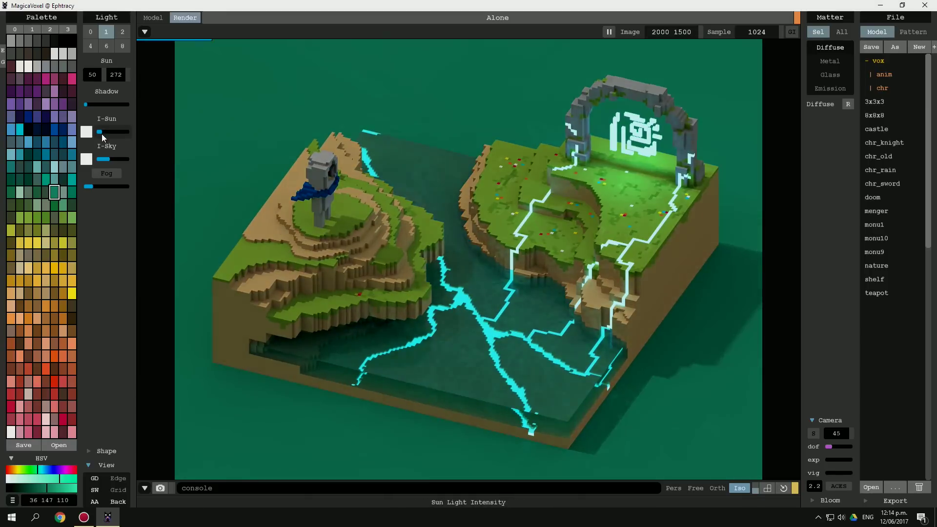
{"action": "left_click", "coordinate": [54, 141]}
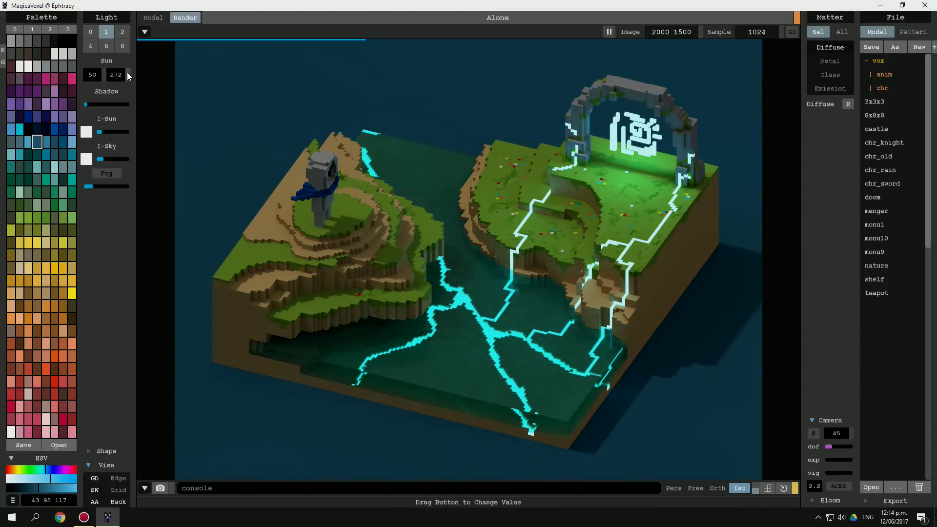
{"action": "left_click_drag", "start_coordinate": [130, 76], "coordinate": [554, 265]}
{"action": "right_click_drag", "start_coordinate": [676, 202], "coordinate": [543, 219]}
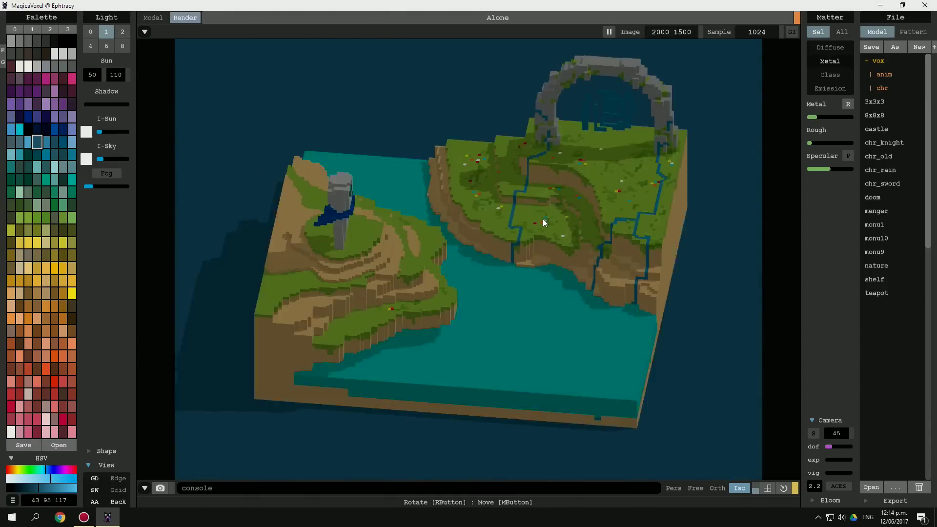
{"action": "left_click", "coordinate": [673, 488]}
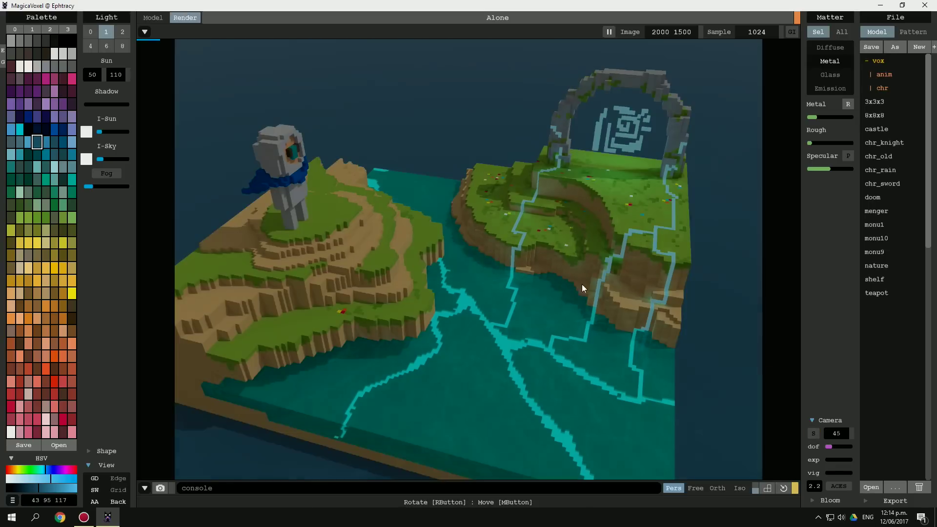
{"action": "left_click", "coordinate": [604, 38]}
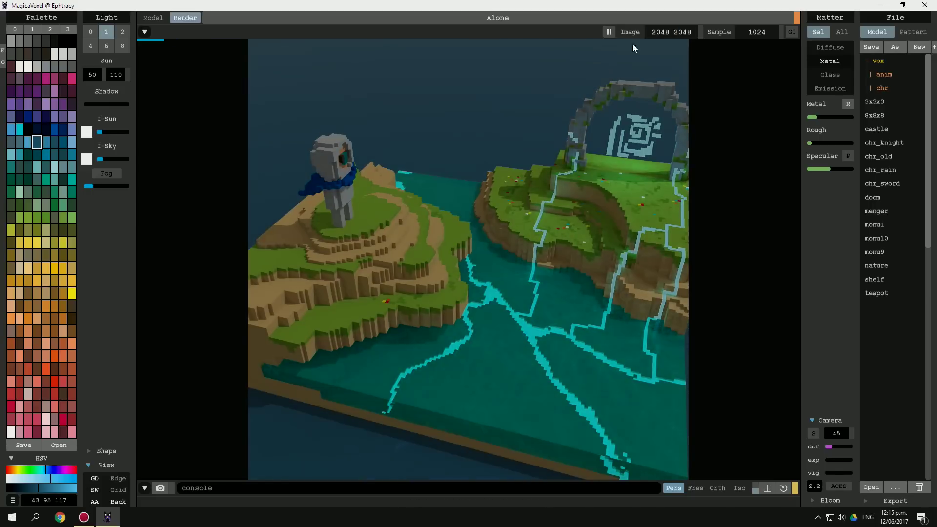
- Turn on fog, dim the sun and sky light intensities, and switch the camera to stereographic
{"action": "left_click", "coordinate": [107, 174]}
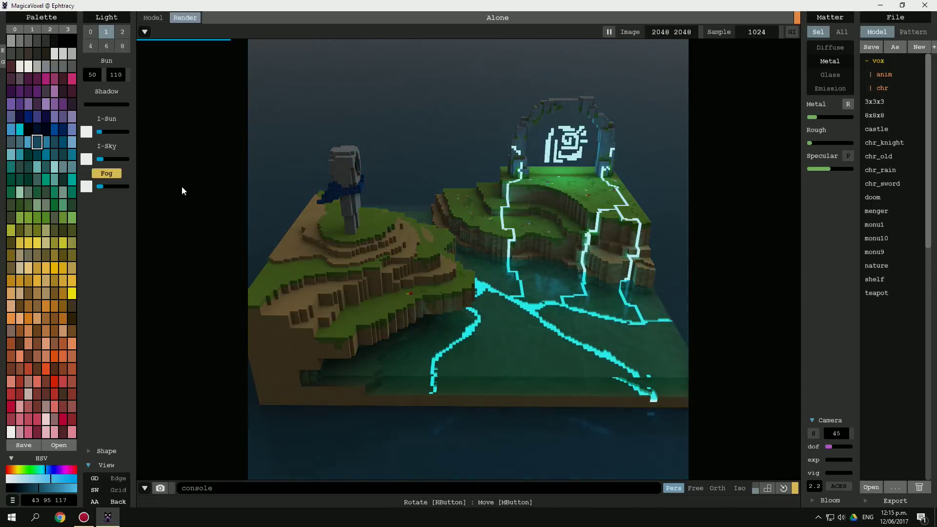
{"action": "left_click_drag", "start_coordinate": [102, 186], "coordinate": [97, 187]}
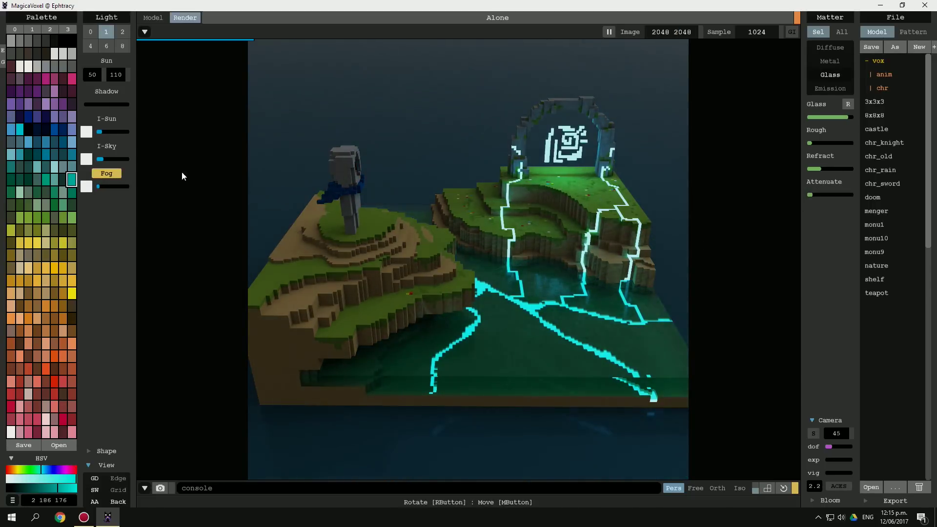
{"action": "left_click_drag", "start_coordinate": [100, 132], "coordinate": [98, 132]}
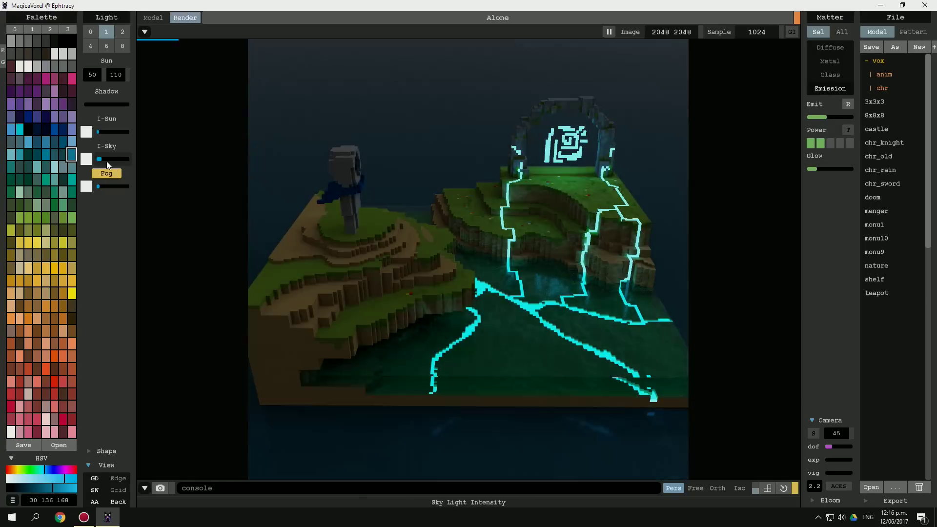
{"action": "left_click", "coordinate": [813, 434]}
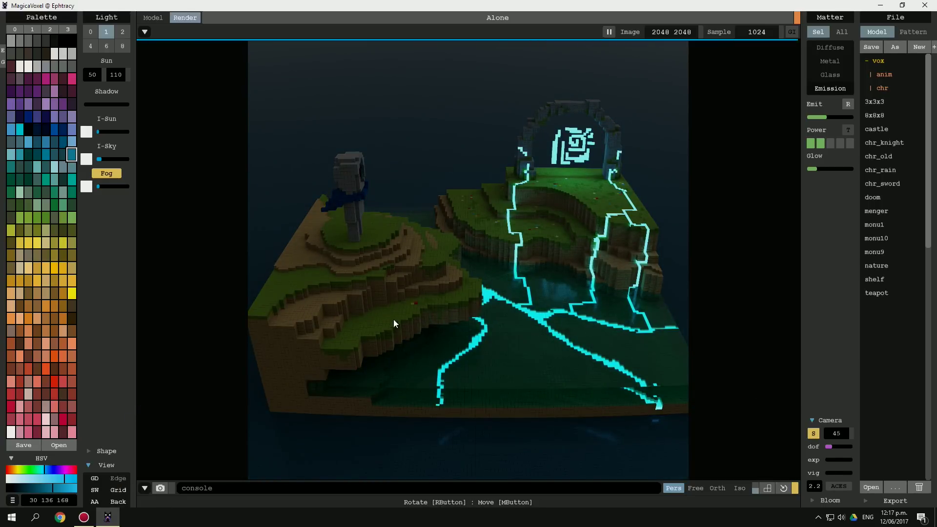
{"action": "left_click", "coordinate": [171, 492]}
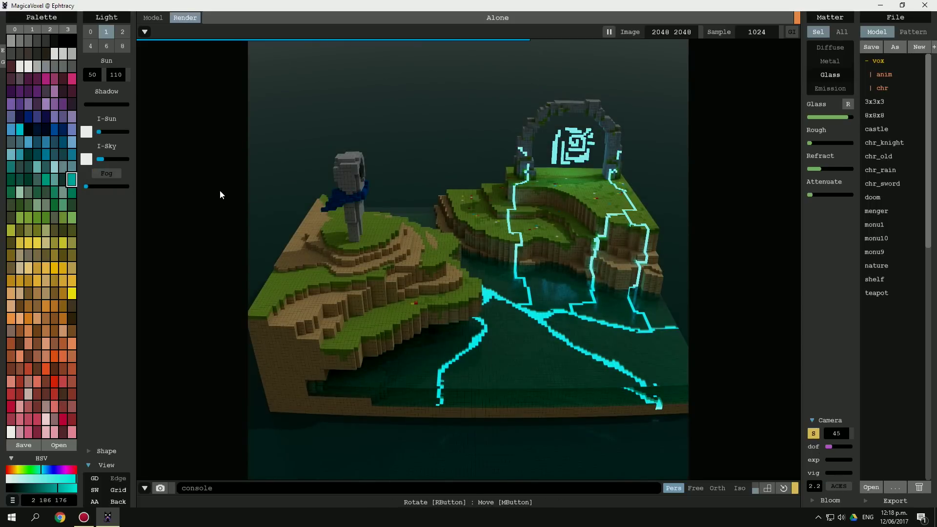
- Reframe the camera lower and closer to the diorama
{"action": "right_click_drag", "start_coordinate": [220, 189], "coordinate": [542, 276]}
{"action": "right_click_drag", "start_coordinate": [626, 273], "coordinate": [572, 177]}
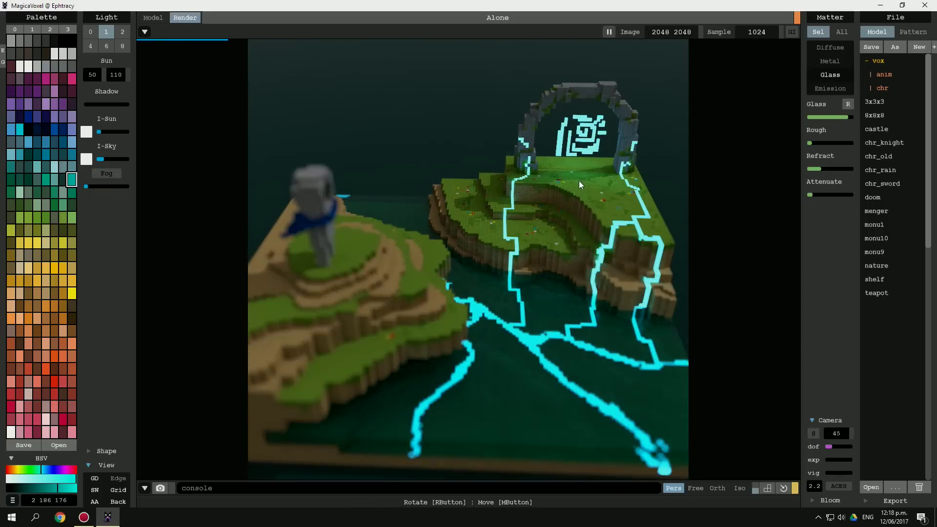
{"action": "mouse_move", "coordinate": [654, 328]}
{"action": "right_mouse_down"}
{"action": "mouse_move", "coordinate": [578, 185]}
{"action": "mouse_move", "coordinate": [545, 220]}
{"action": "mouse_move", "coordinate": [777, 133]}
{"action": "right_mouse_up"}
- Set the render image height to 1800, adjust the view, and save the render as a PNG
{"action": "type", "text": "1800"}
{"action": "key", "text": "Return"}
{"action": "scroll", "coordinate": [545, 221], "scroll_direction": "down", "scroll_amount": 3}
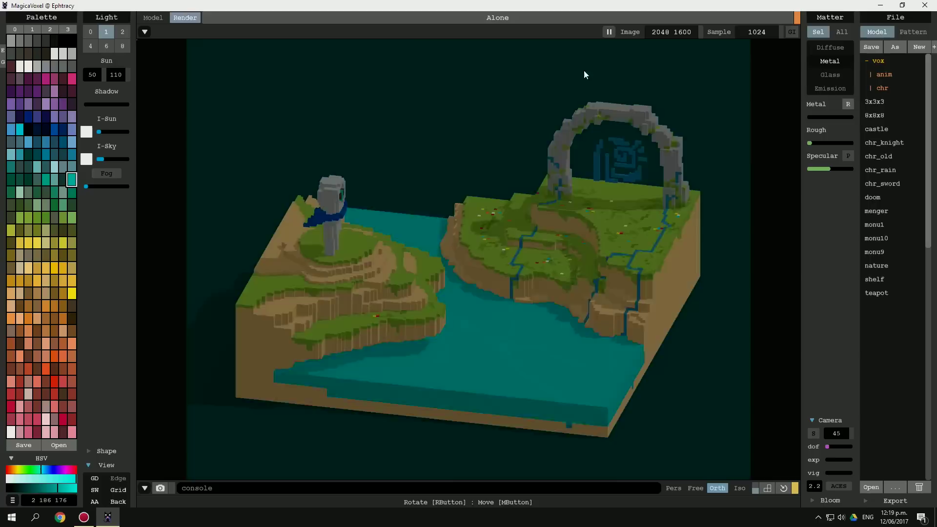
{"action": "right_click_drag", "start_coordinate": [584, 74], "coordinate": [685, 178]}
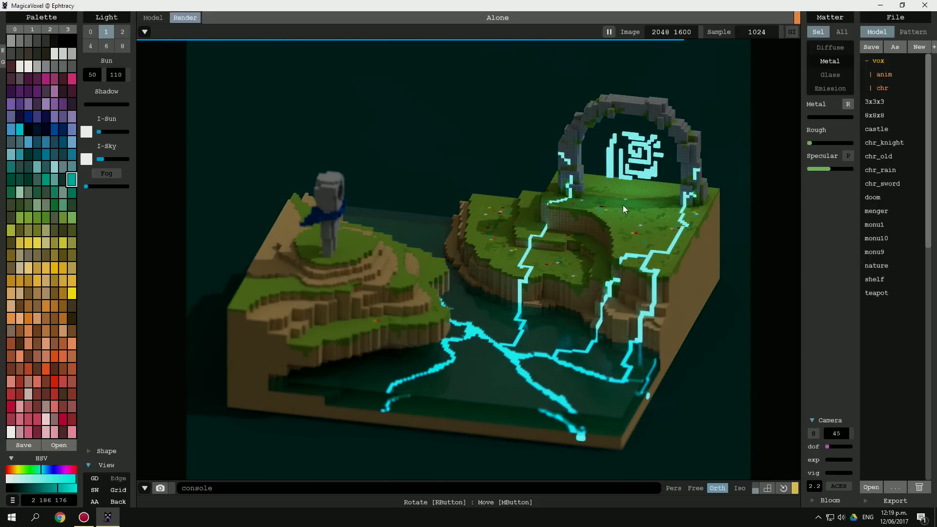
{"action": "left_click", "coordinate": [160, 488]}
{"action": "key", "text": "Return"}
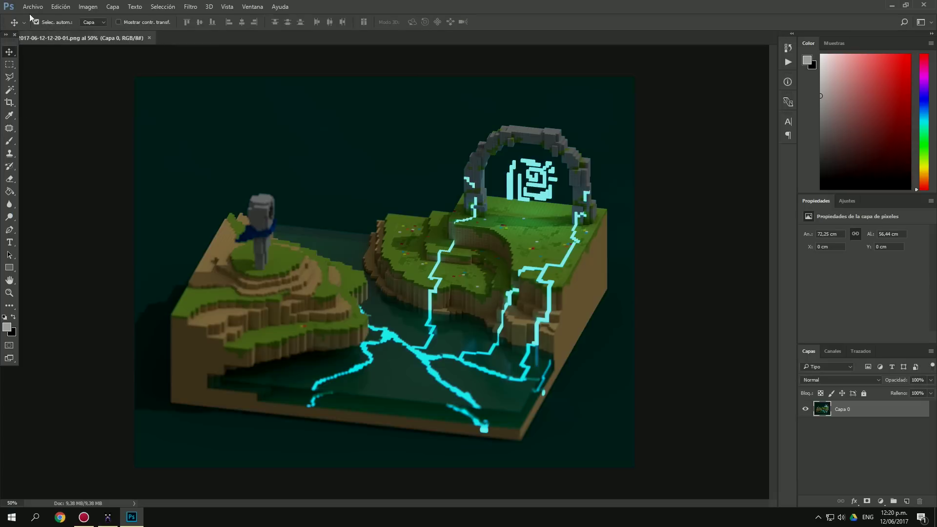
- Try colour and Levels adjustments on the render, then cancel them
{"action": "key", "text": "ctrl+shift+l"}
{"action": "key", "text": "Delete"}
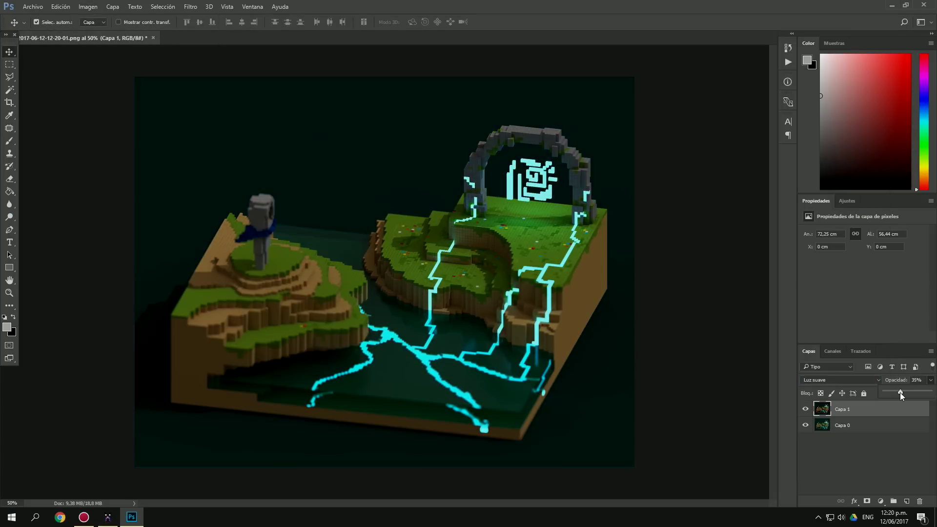
{"action": "key", "text": "ctrl+l"}
{"action": "key", "text": "Escape"}
- Bring flare 12.jpg from the OPTICALS folder over the portal with a Linear Dodge blend
{"action": "key", "text": "ctrl+o"}
{"action": "double_click", "coordinate": [137, 143]}
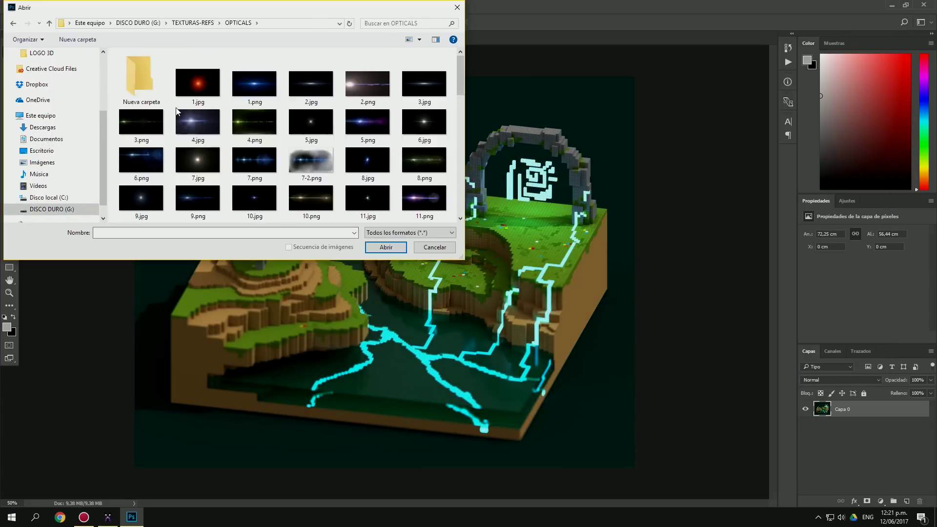
{"action": "scroll", "coordinate": [292, 147], "scroll_direction": "down", "scroll_amount": 3}
{"action": "left_click", "coordinate": [386, 247]}
{"action": "key", "text": "ctrl+v"}
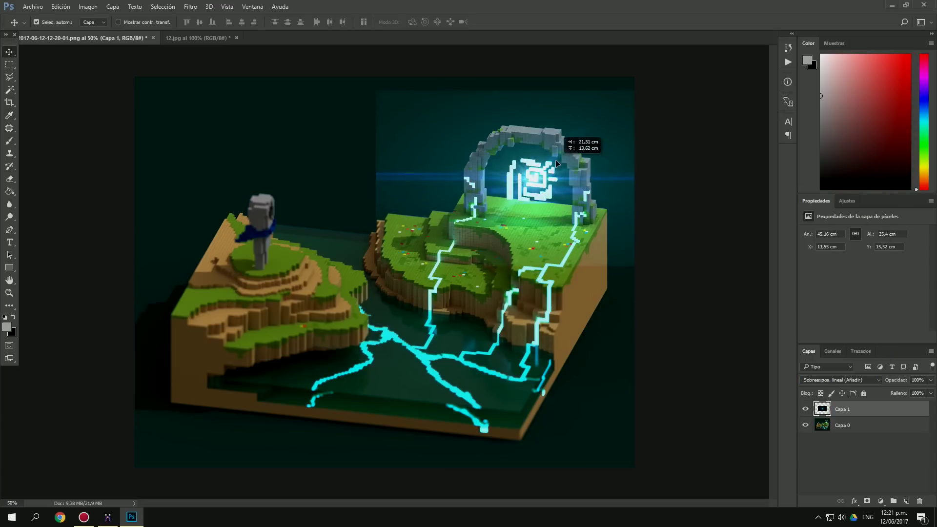
{"action": "key", "text": "ctrl+l"}
{"action": "key", "text": "Return"}
{"action": "key", "text": "e"}
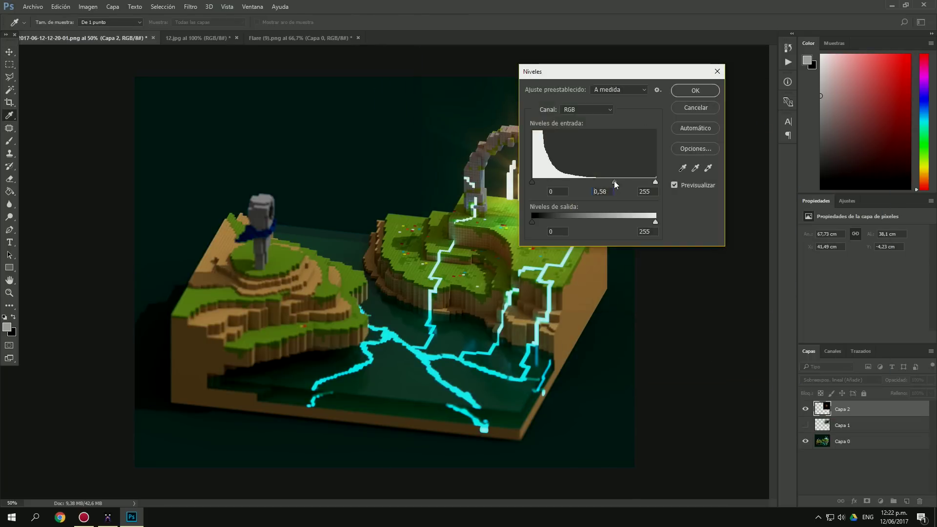
- Apply the Levels change to the flare and switch to the Eraser
{"action": "key", "text": "Return"}
{"action": "key", "text": "e"}
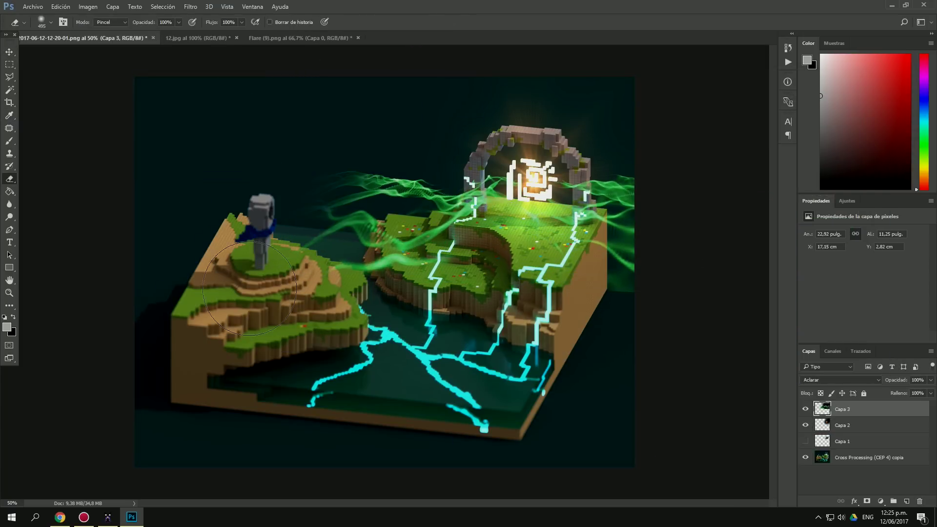
- Set the energy waves to a brightening blend, erase parts, and adjust their hue and saturation
{"action": "left_click", "coordinate": [827, 261]}
{"action": "key", "text": "e"}
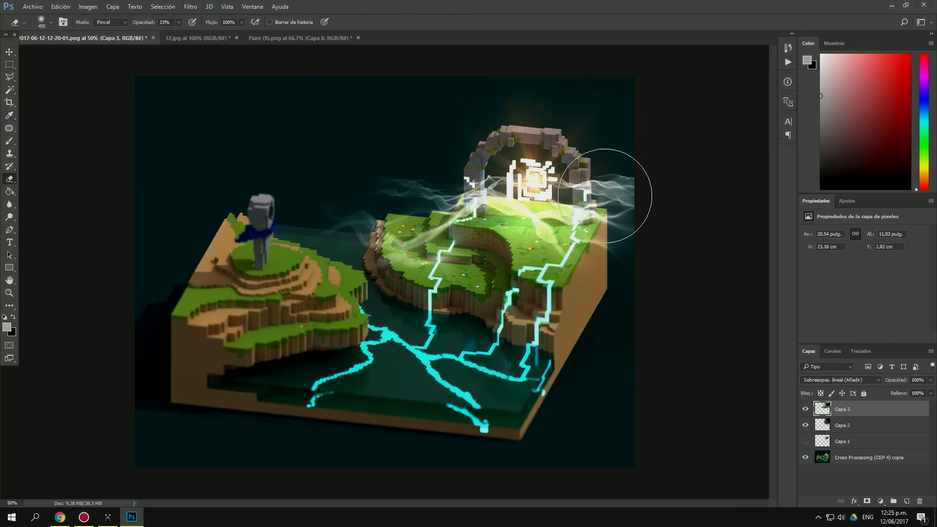
{"action": "key", "text": "ctrl+u"}
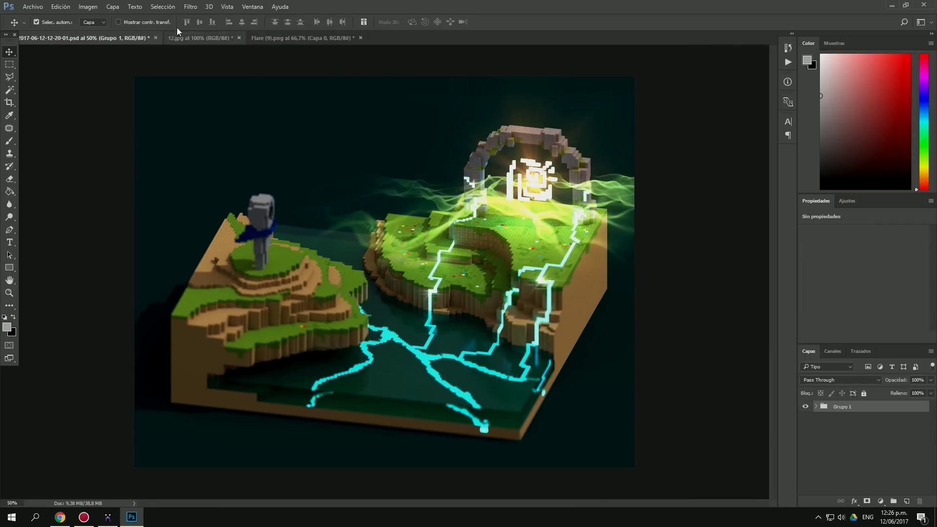
- Apply an Analog Efex Pro 2 classic-camera film preset to the image
{"action": "left_click", "coordinate": [191, 7]}
{"action": "left_click", "coordinate": [114, 210]}
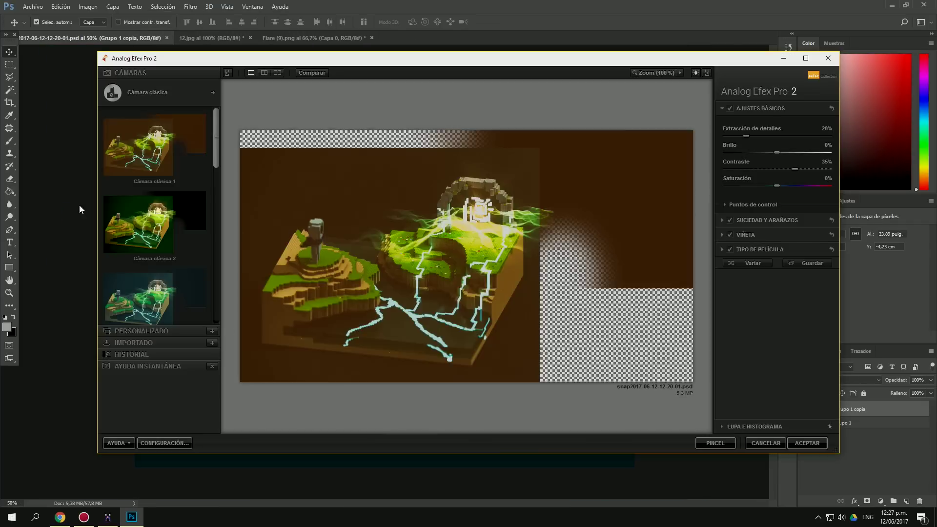
{"action": "left_click", "coordinate": [154, 297]}
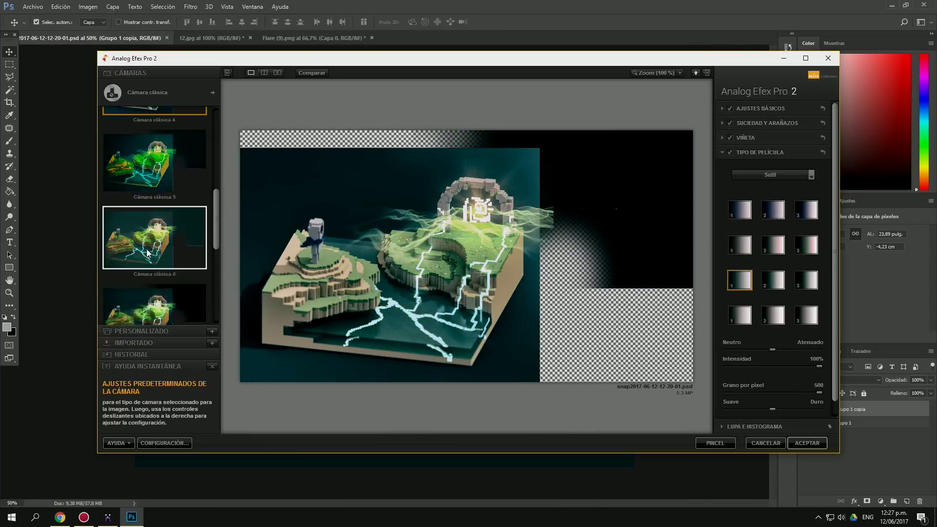
{"action": "key", "text": "Return"}
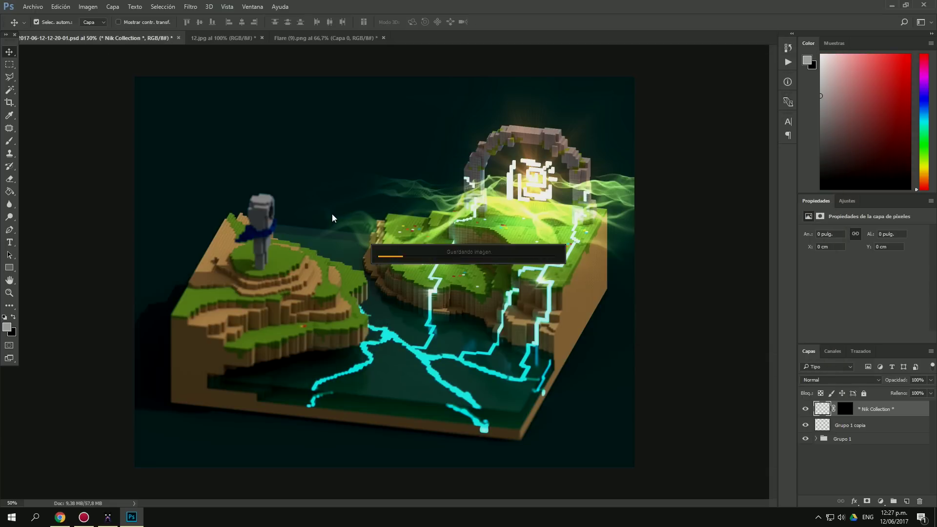
- Undo a trial crop and apply the Sharpener Pro 3 RAW Presharpener
{"action": "key", "text": "c"}
{"action": "left_click_drag", "start_coordinate": [430, 468], "coordinate": [396, 444]}
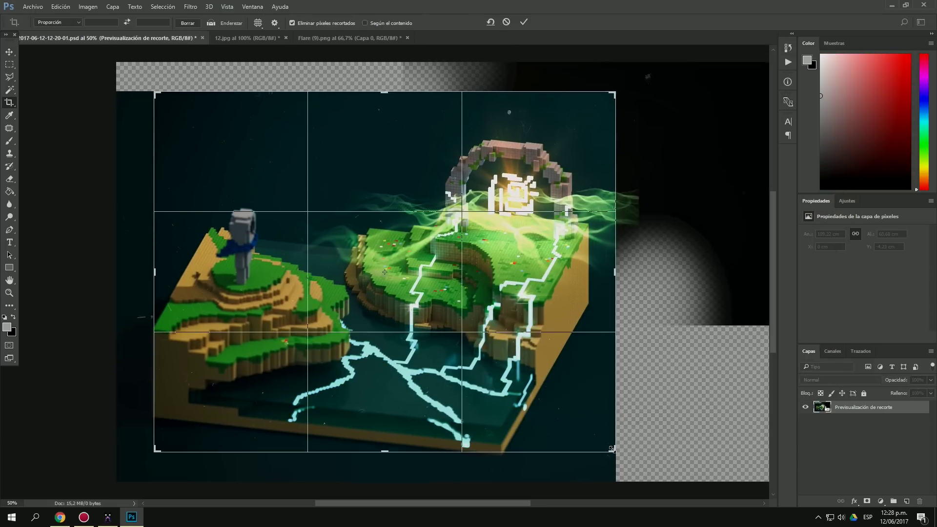
{"action": "key", "text": "Return"}
{"action": "key", "text": "ctrl+z"}
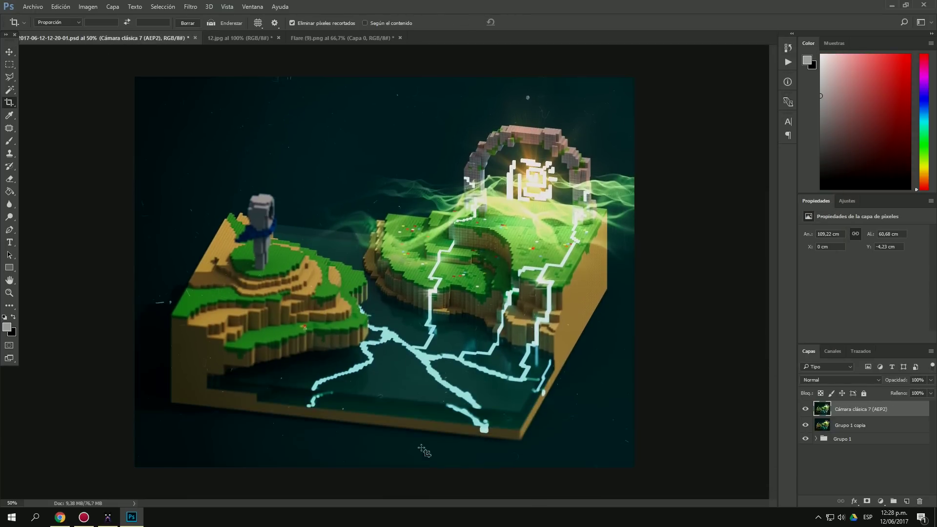
{"action": "left_click", "coordinate": [190, 7]}
{"action": "left_click", "coordinate": [146, 247]}
{"action": "left_click", "coordinate": [784, 463]}
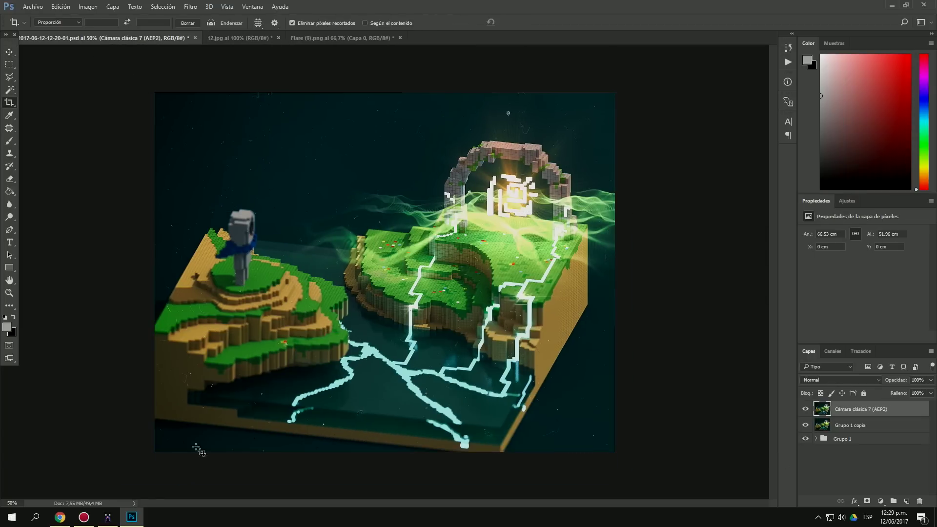
- Scale the image up about 114%, nudge it down, and crop tighter around the diorama
{"action": "left_click_drag", "start_coordinate": [155, 92], "coordinate": [137, 95], "text": "ctrl"}
{"action": "key", "text": "ctrl+z"}
{"action": "left_click_drag", "start_coordinate": [614, 452], "coordinate": [658, 485], "text": "alt"}
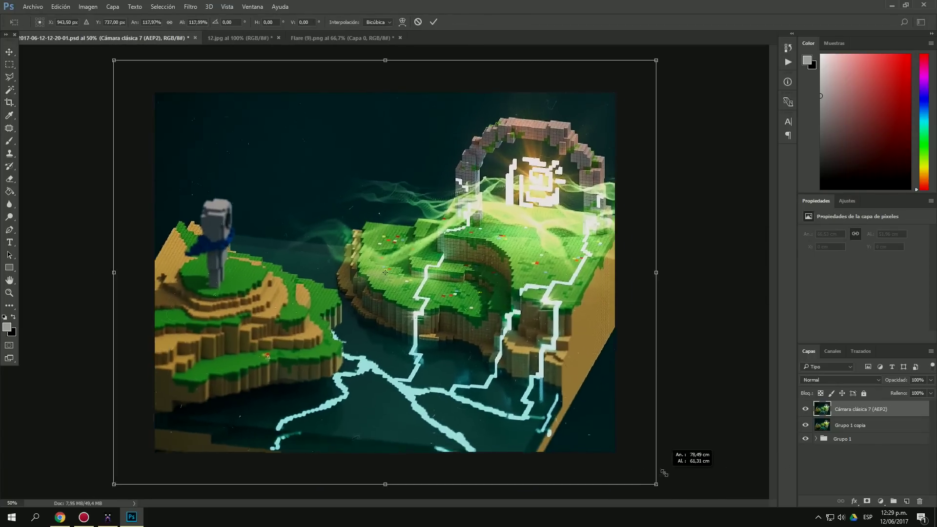
{"action": "left_click_drag", "start_coordinate": [480, 368], "coordinate": [480, 374]}
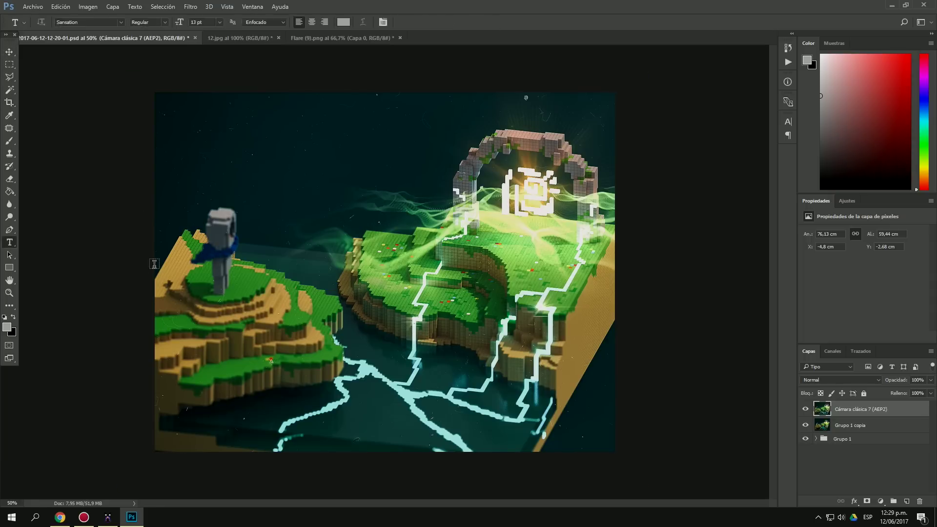
{"action": "key", "text": "c"}
{"action": "key", "text": "Return"}
{"action": "key", "text": "ctrl+z"}
{"action": "key", "text": "v"}
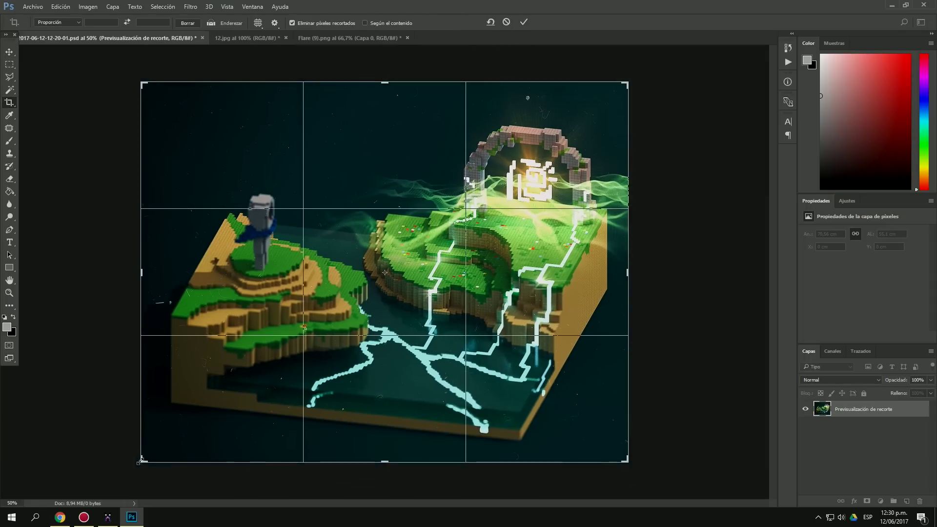
{"action": "left_click_drag", "start_coordinate": [139, 461], "coordinate": [153, 456]}
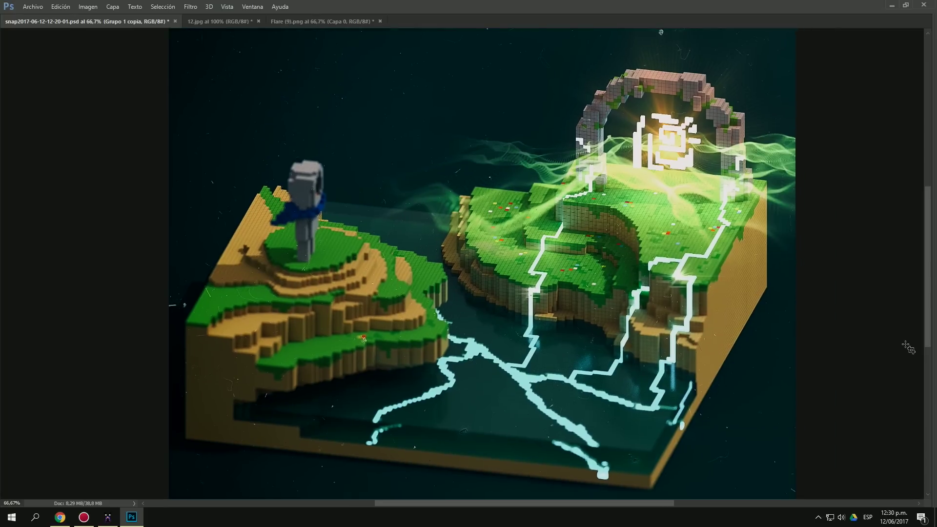